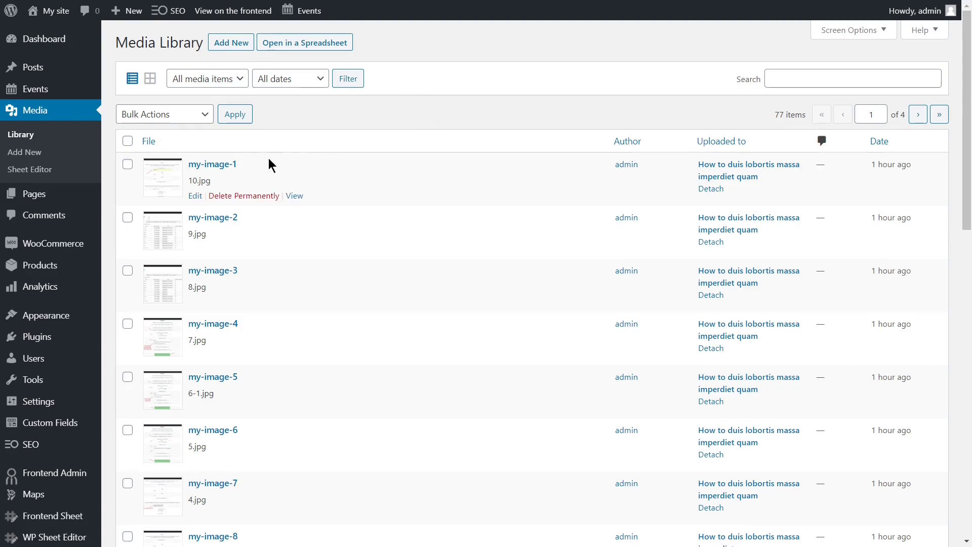
# Enter 'this-is-my-alt-text' as my-image-1's alternative text, update it, and go back to Media > Library
pyautogui.click(235, 168)
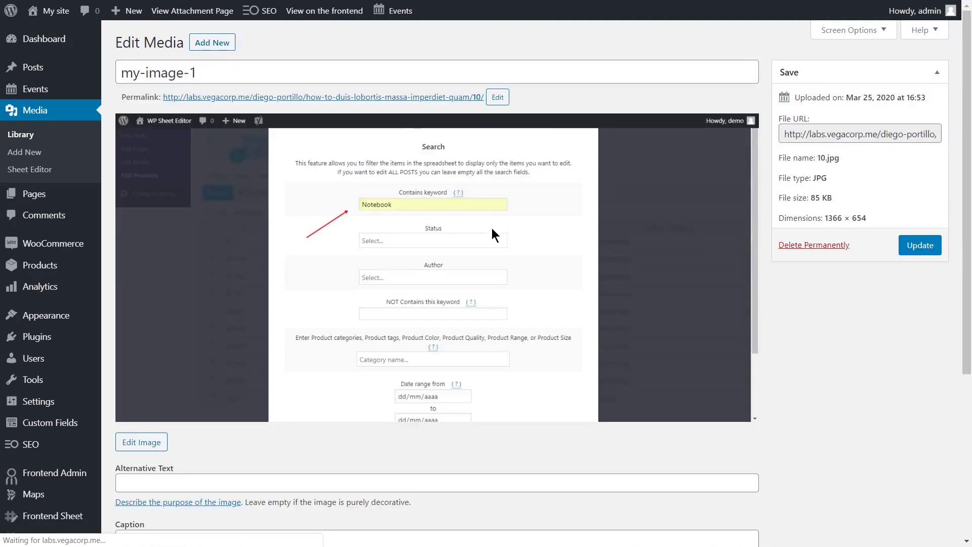
pyautogui.scroll(-3, 491, 228)
pyautogui.click(408, 359)
pyautogui.write('this-is-my-alt-text')
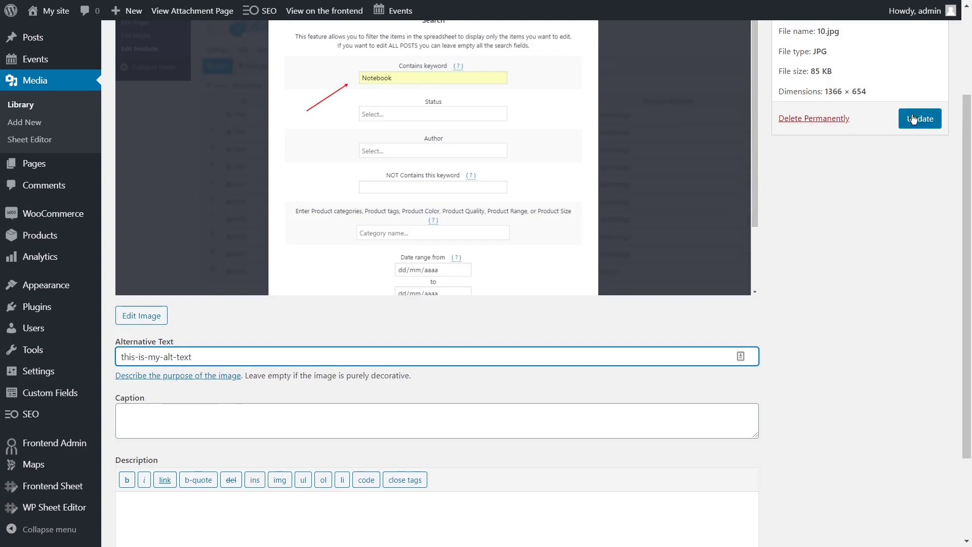
pyautogui.click(914, 120)
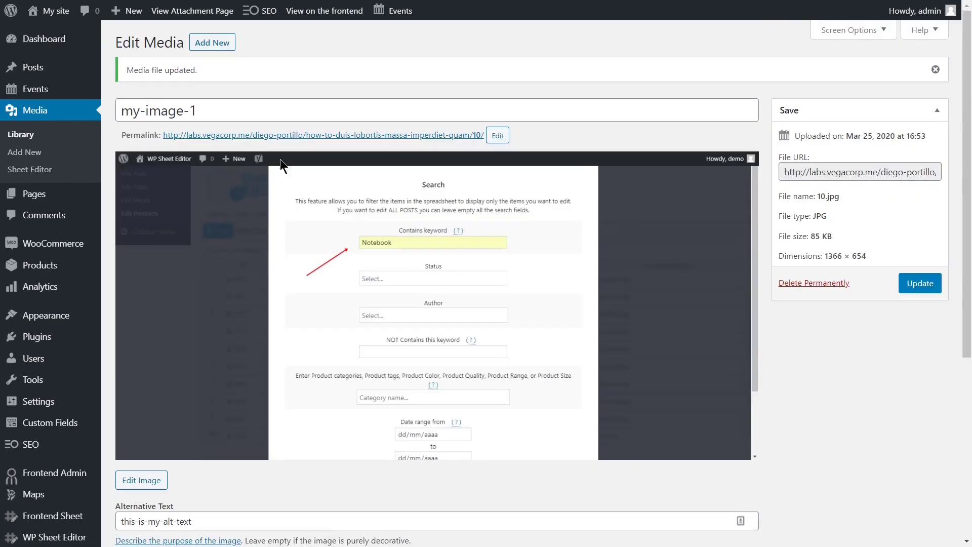
pyautogui.click(36, 135)
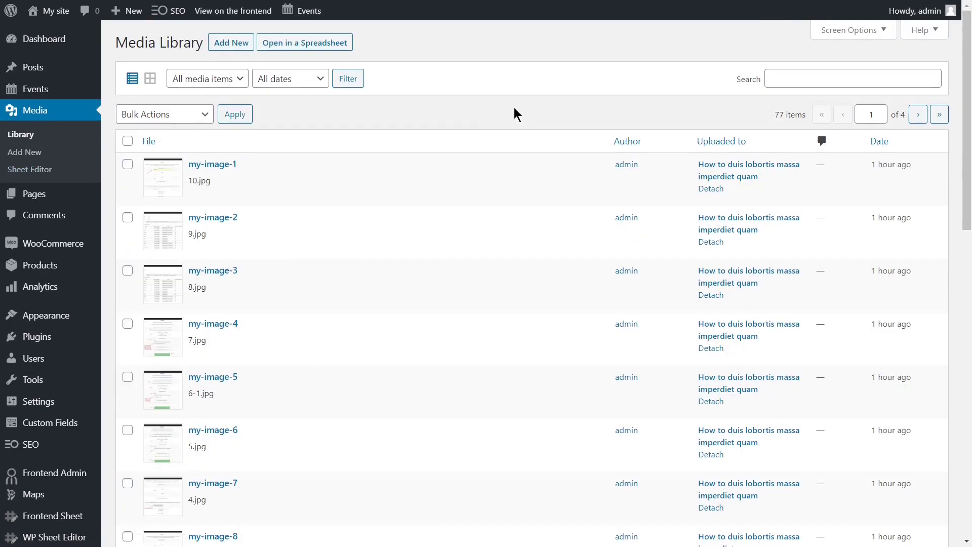
pyautogui.scroll(-2, 512, 111)
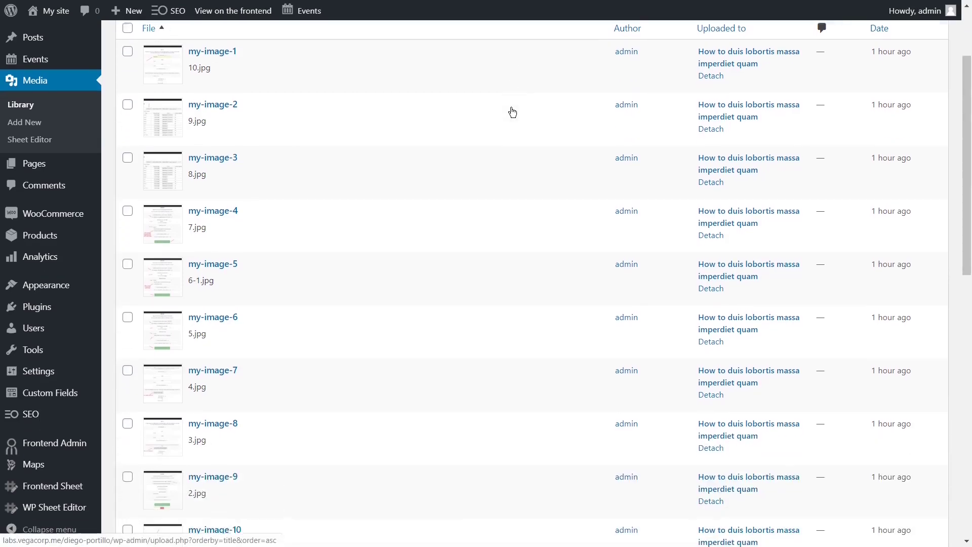
pyautogui.scroll(-2, 512, 111)
pyautogui.scroll(-2, 513, 111)
pyautogui.scroll(-1, 513, 111)
pyautogui.scroll(-1, 513, 111)
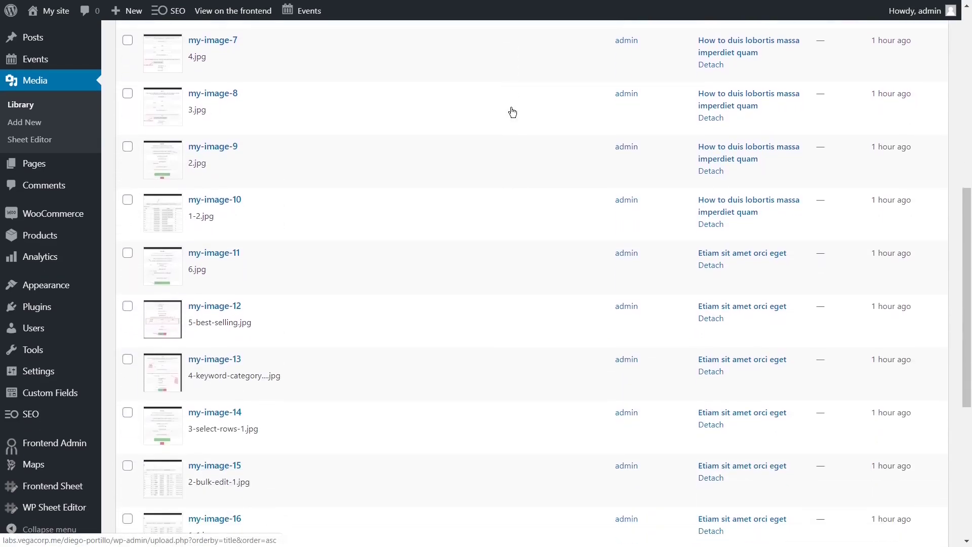
pyautogui.scroll(-1, 512, 112)
pyautogui.scroll(-2, 513, 111)
pyautogui.scroll(-2, 513, 112)
pyautogui.scroll(-2, 513, 112)
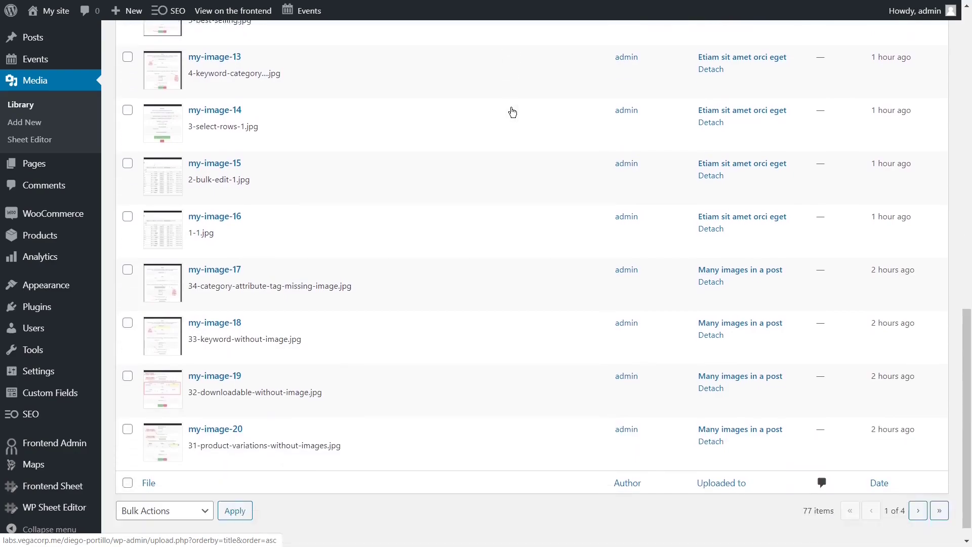
pyautogui.scroll(1, 512, 108)
pyautogui.scroll(5, 512, 114)
pyautogui.scroll(2, 513, 114)
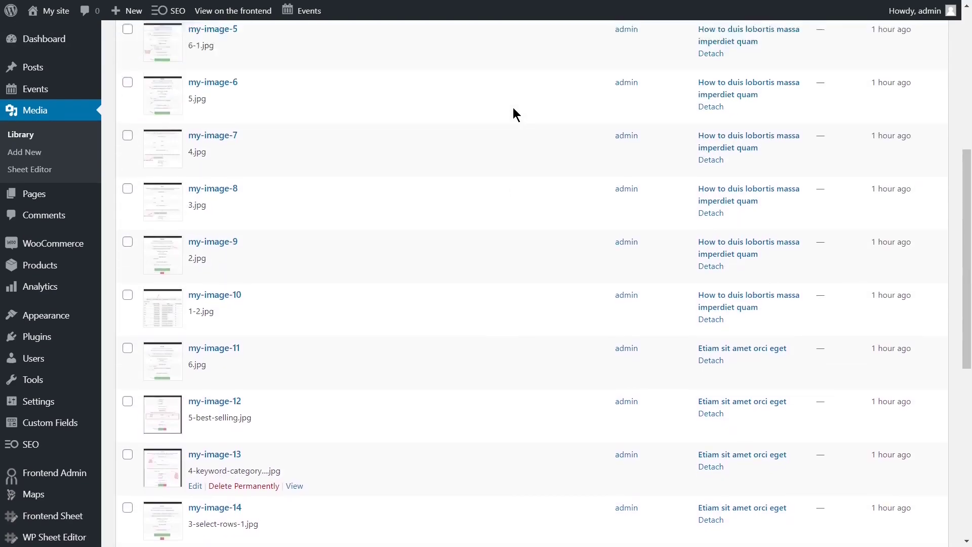
pyautogui.scroll(3, 513, 114)
pyautogui.scroll(3, 513, 114)
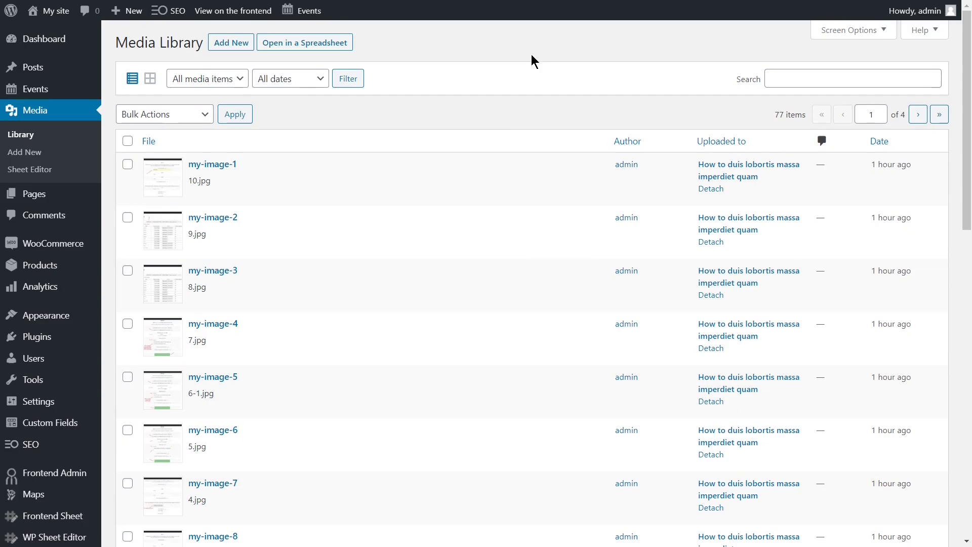
# Open the Media Library spreadsheet full screen and load the remaining rows to show all 77 images
pyautogui.click(325, 43)
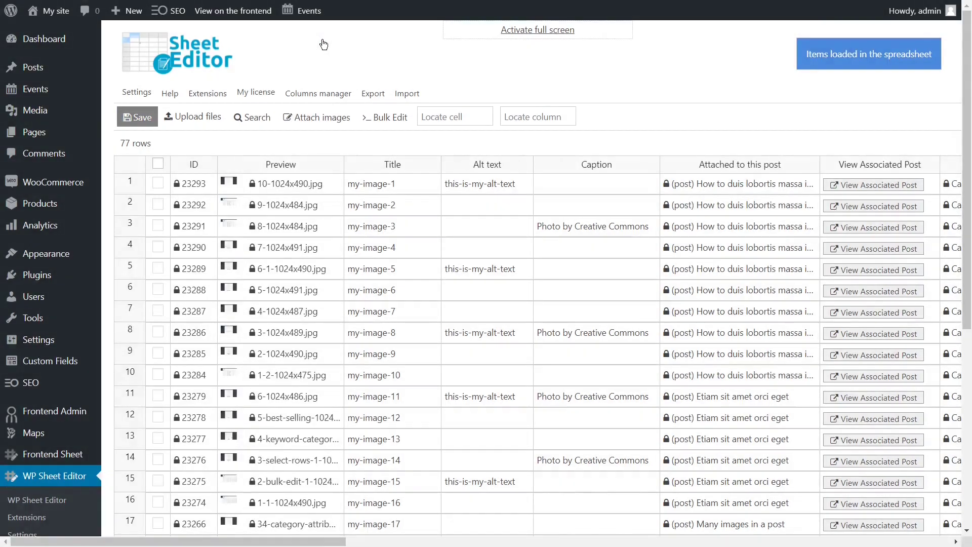
pyautogui.click(522, 30)
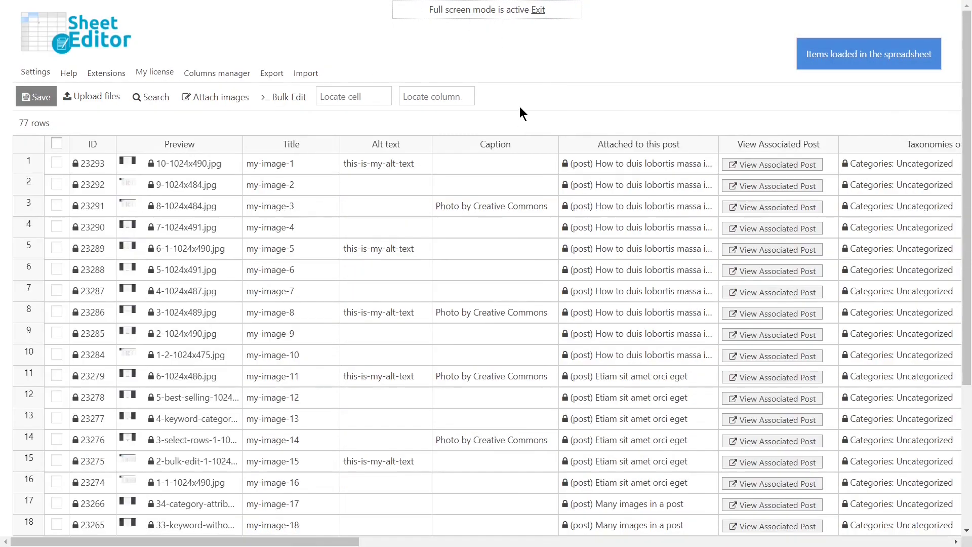
pyautogui.scroll(-4, 519, 107)
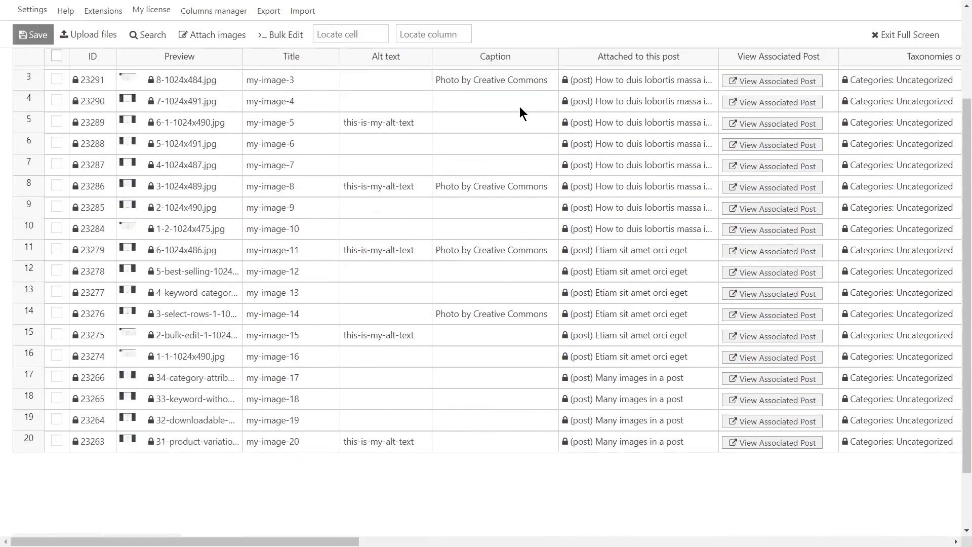
pyautogui.click(80, 465)
pyautogui.scroll(2, 624, 279)
pyautogui.scroll(6, 624, 279)
pyautogui.moveTo(274, 542)
pyautogui.mouseDown()
pyautogui.moveTo(637, 543)
pyautogui.moveTo(210, 540)
pyautogui.mouseUp()
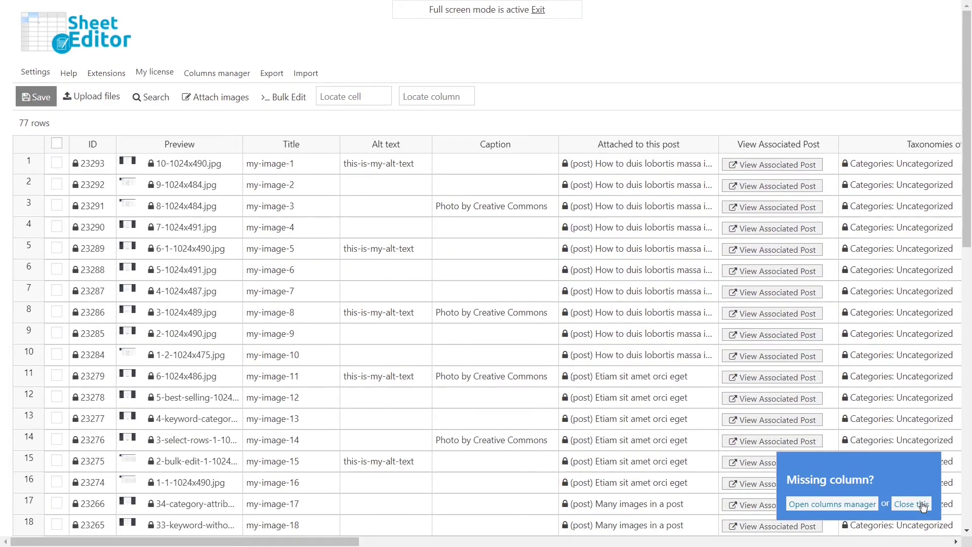
# Copy the Attached to this post column into the Caption column
pyautogui.click(920, 504)
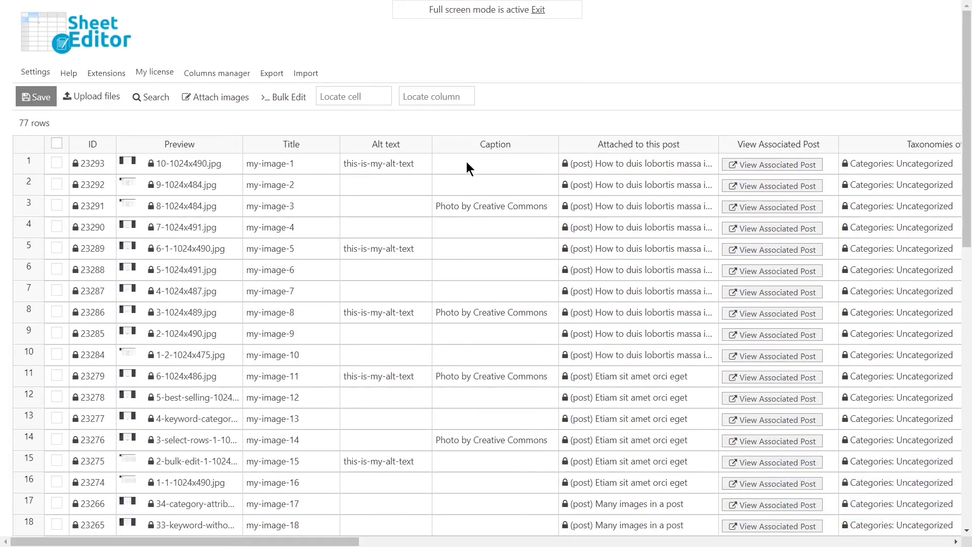
pyautogui.click(692, 151)
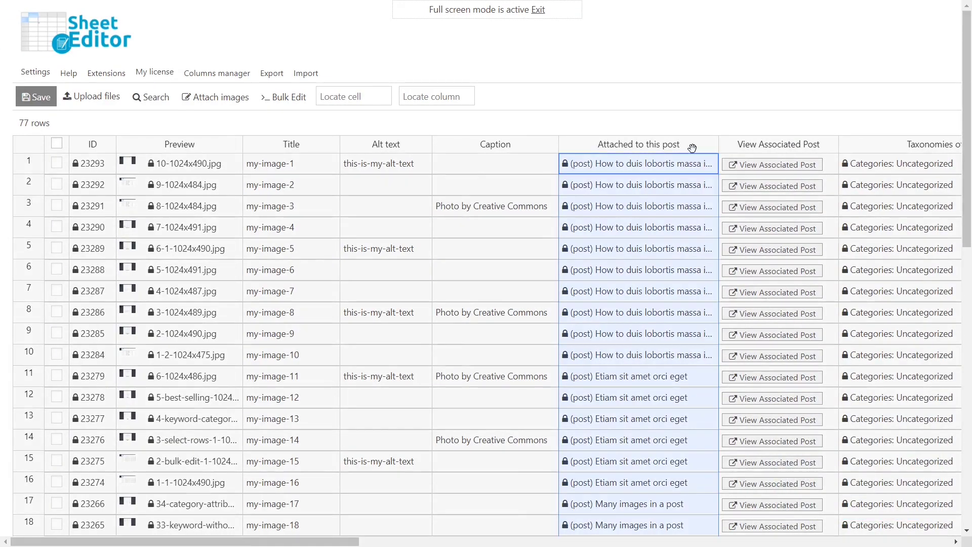
pyautogui.rightClick(693, 149)
pyautogui.click(737, 196)
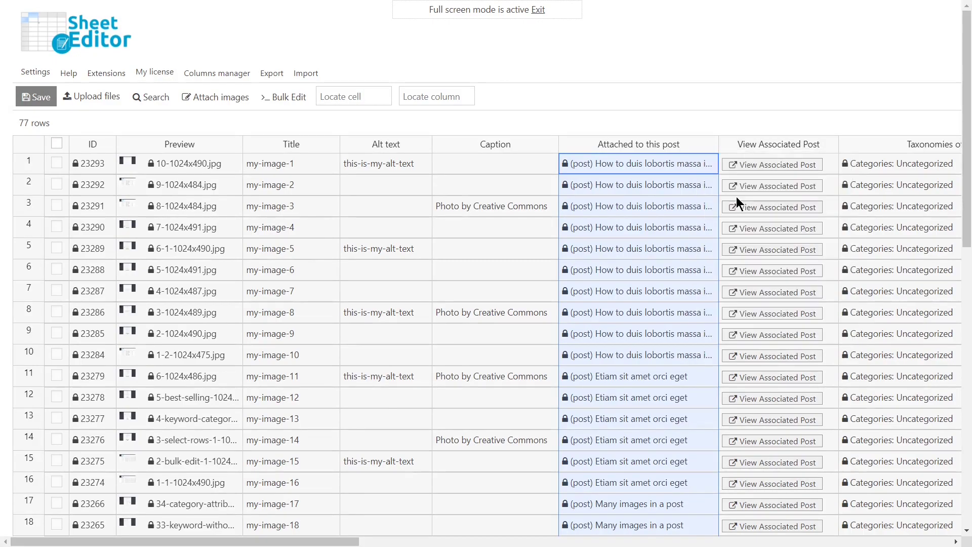
pyautogui.click(534, 146)
pyautogui.hotkey('ctrl', 'v')
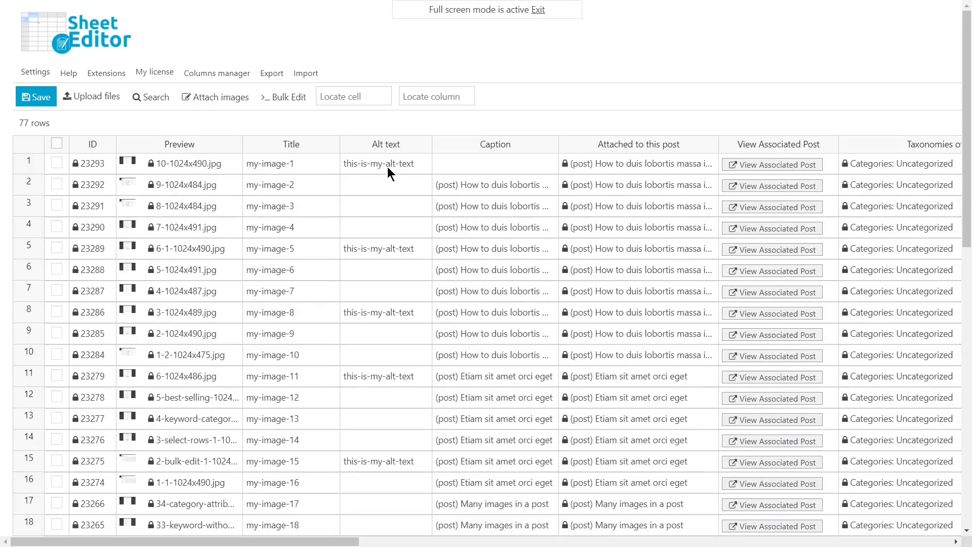
# Fill row 1's alt text 'this-is-my-alt-text' down through row 7, clearing row 8
pyautogui.click(388, 168)
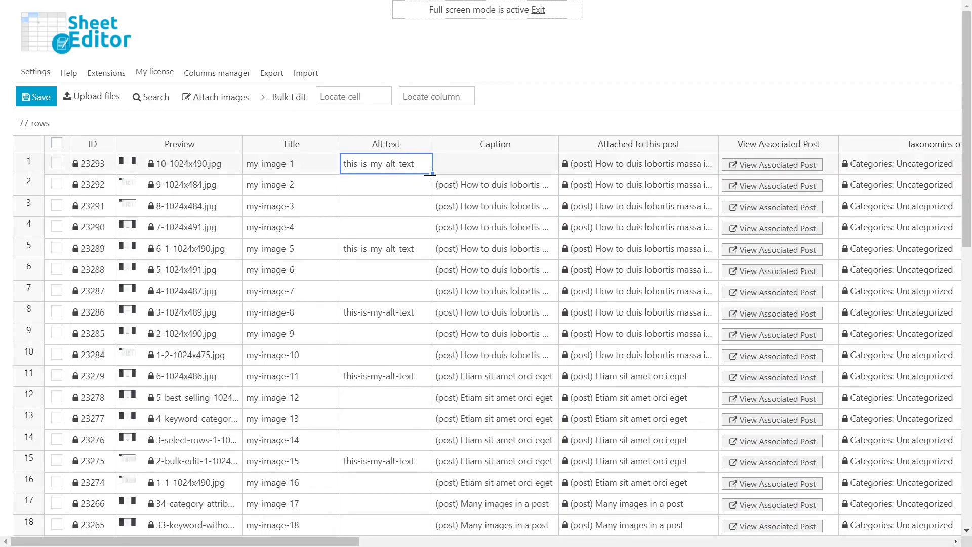
pyautogui.moveTo(432, 174); pyautogui.dragTo(413, 319)
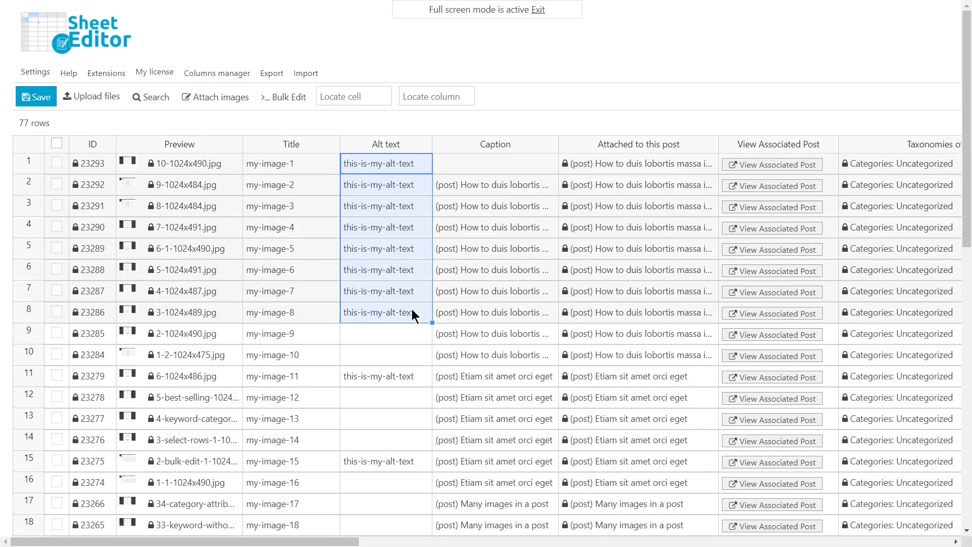
pyautogui.click(409, 315)
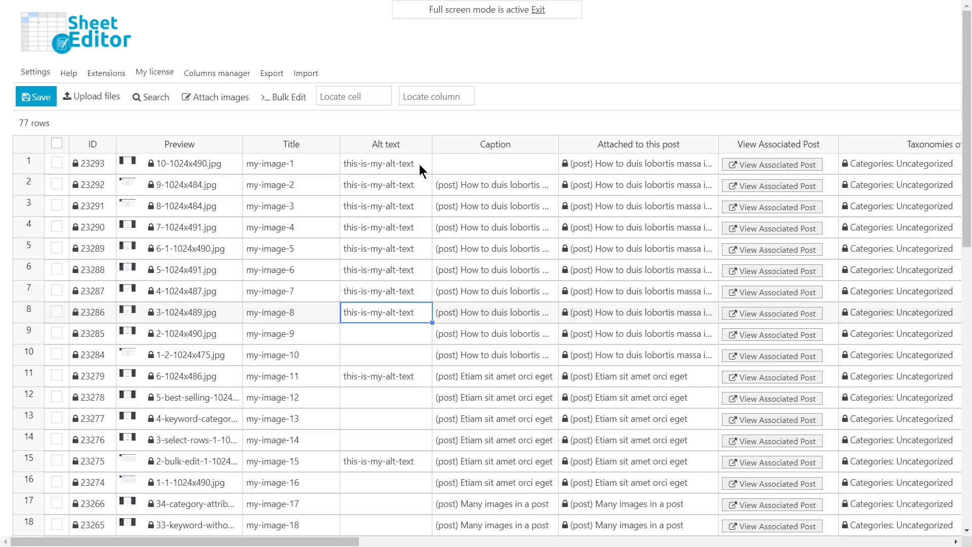
pyautogui.press('BackSpace')
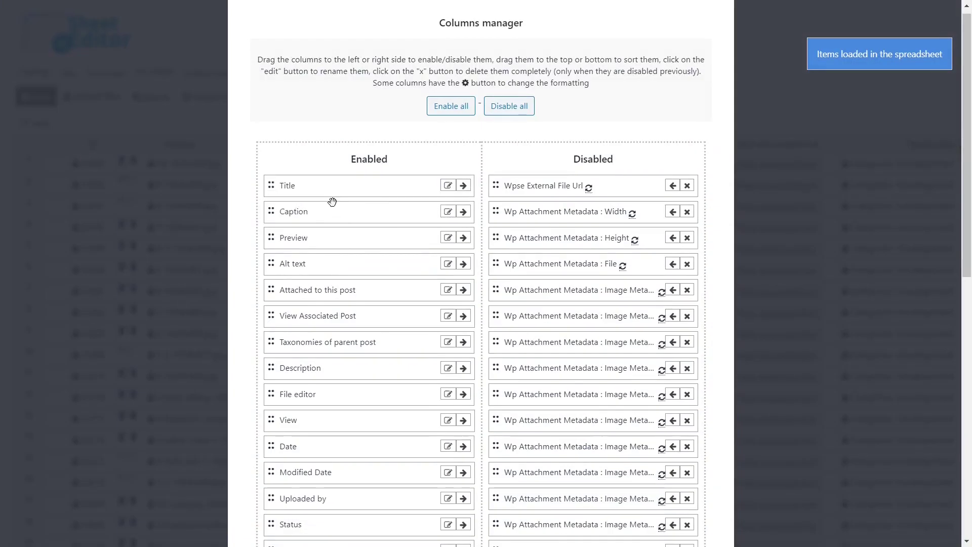
# Save and apply the rearranged column layout, then locate the 'taxonomies' column
pyautogui.scroll(-15, 332, 202)
pyautogui.click(394, 406)
pyautogui.click(459, 504)
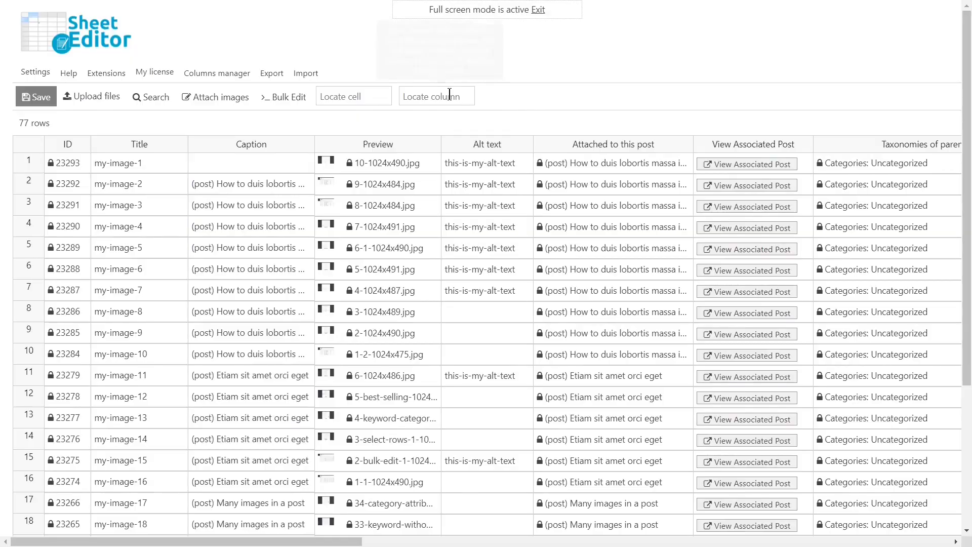
pyautogui.click(449, 95)
pyautogui.write('t')
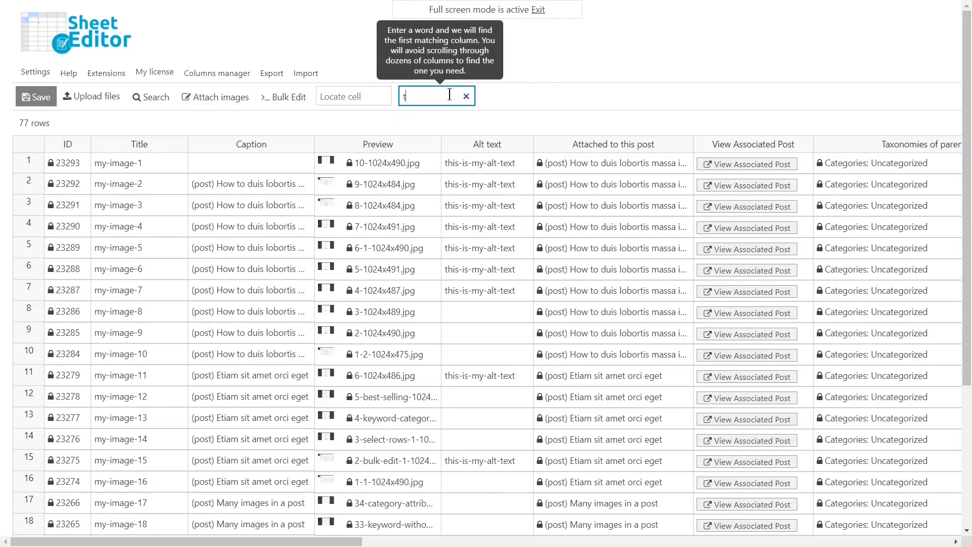
pyautogui.write('axonomies')
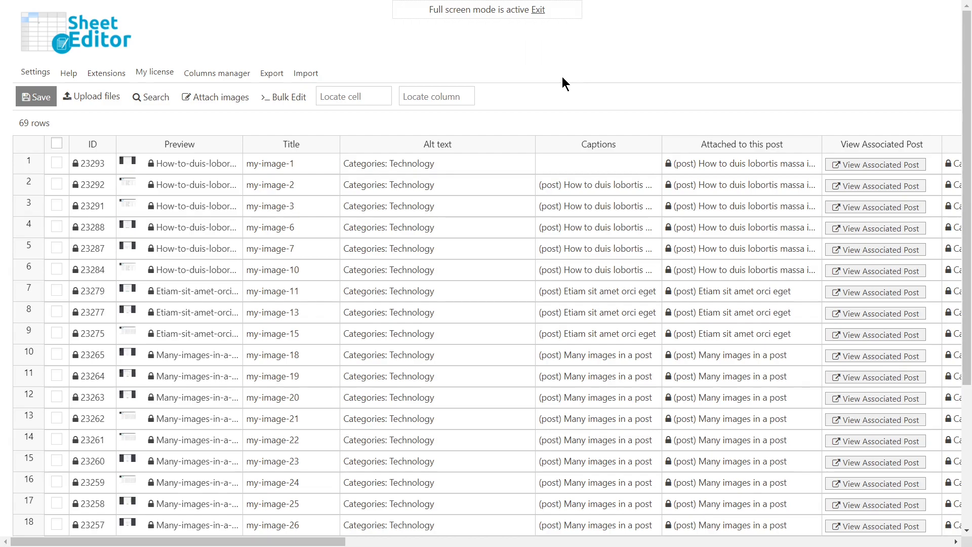
# Turn on the search's advanced filters and set the first filter field to Alt text
pyautogui.click(159, 99)
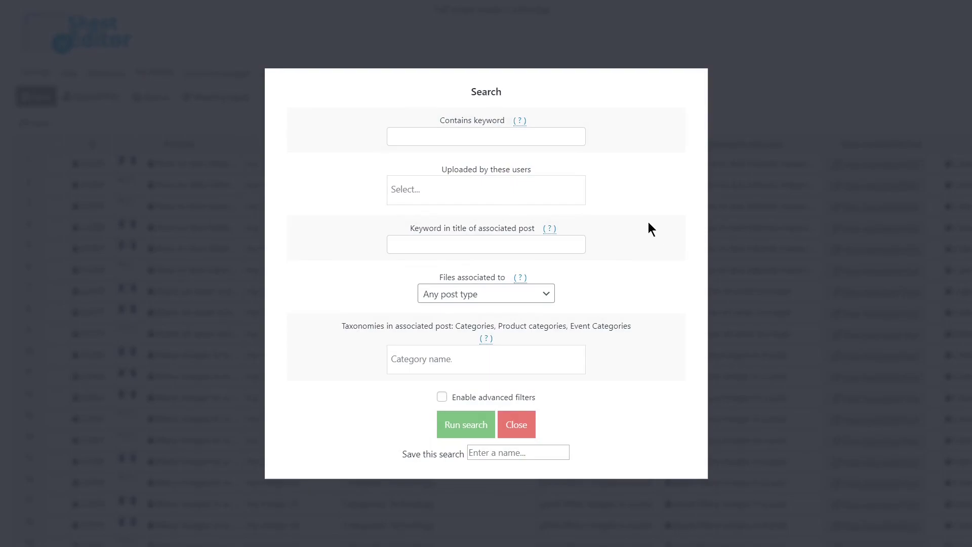
pyautogui.click(476, 397)
pyautogui.scroll(-5, 526, 304)
pyautogui.click(359, 147)
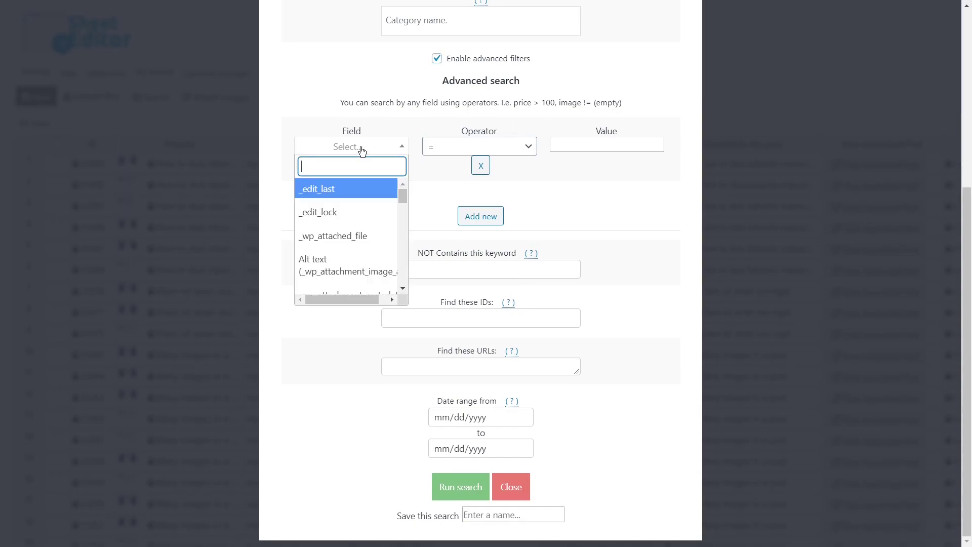
pyautogui.write('alt')
pyautogui.press('Return')
# Add a Format CONTAINS image condition, run the search, and select the Alt text column
pyautogui.click(480, 216)
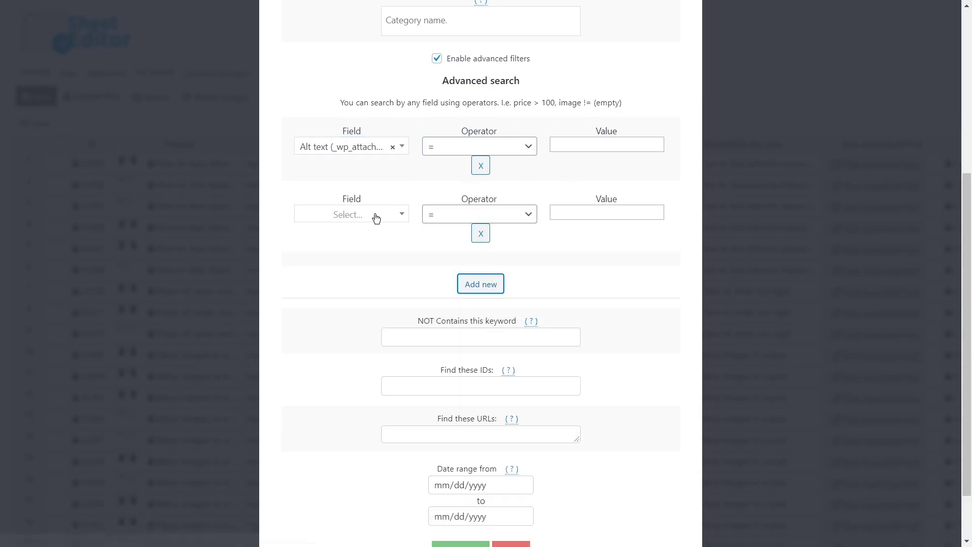
pyautogui.click(373, 215)
pyautogui.write('form')
pyautogui.click(382, 254)
pyautogui.click(479, 214)
pyautogui.click(495, 319)
pyautogui.click(588, 213)
pyautogui.write('image')
pyautogui.scroll(-2, 500, 423)
pyautogui.click(460, 486)
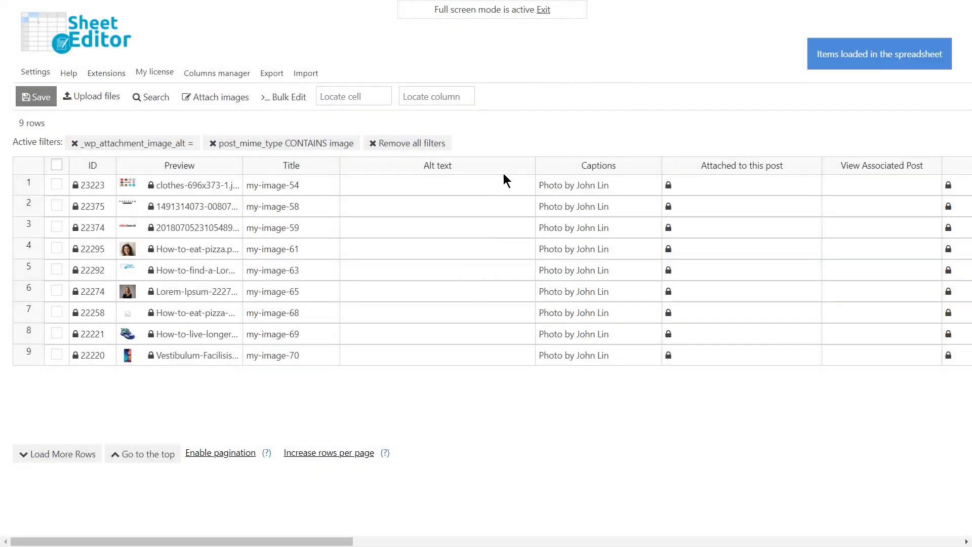
pyautogui.click(504, 166)
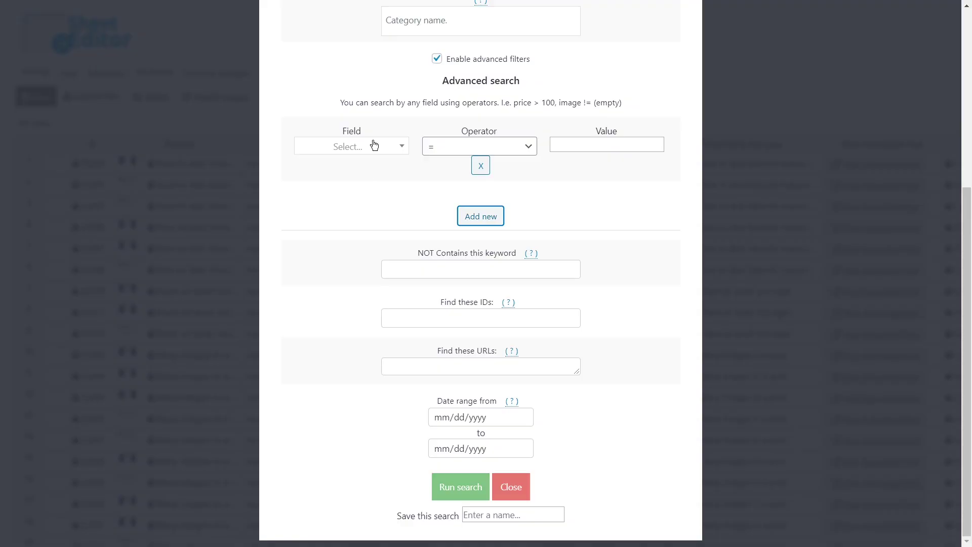
# Change the first filter to Captions equals an empty value
pyautogui.click(372, 146)
pyautogui.write('cap')
pyautogui.click(330, 189)
pyautogui.click(517, 152)
pyautogui.click(509, 167)
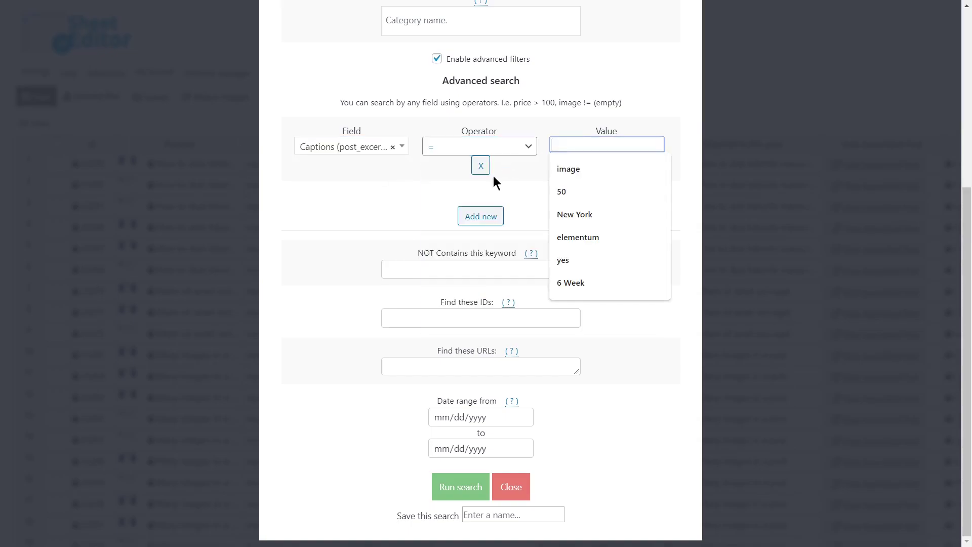
# Add Format CONTAINS image and run the search, listing the 13 uncaptioned images
pyautogui.click(481, 215)
pyautogui.click(386, 215)
pyautogui.write('form')
pyautogui.click(348, 257)
pyautogui.click(479, 215)
pyautogui.click(450, 319)
pyautogui.click(567, 213)
pyautogui.write('image')
pyautogui.scroll(-2, 600, 292)
pyautogui.click(481, 479)
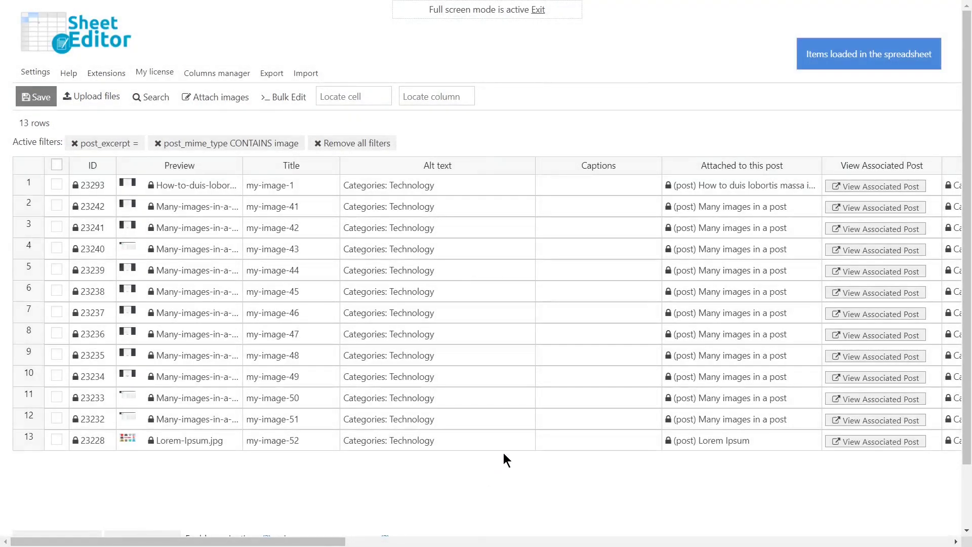
pyautogui.click(649, 170)
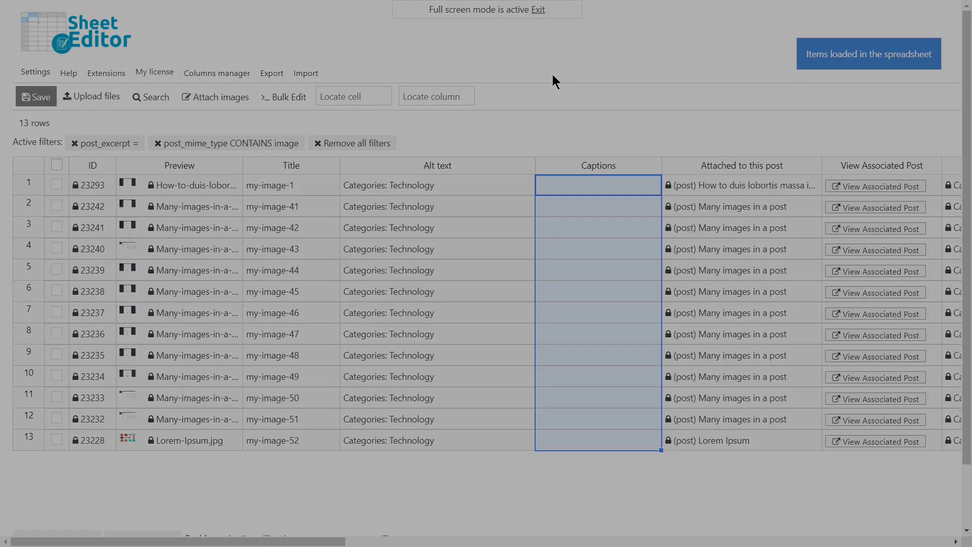
# Filter the attached file field by CHARACTER LENGTH greater than 50
pyautogui.click(376, 146)
pyautogui.write('file na')
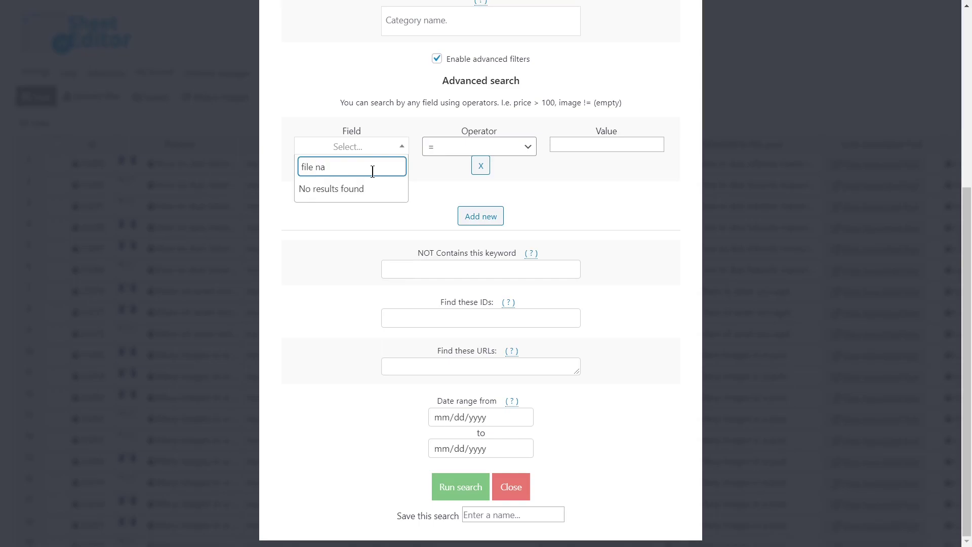
pyautogui.press('BackSpace')
pyautogui.press('BackSpace')
pyautogui.press('BackSpace')
pyautogui.press('Return')
pyautogui.click(479, 147)
pyautogui.click(475, 315)
pyautogui.click(618, 146)
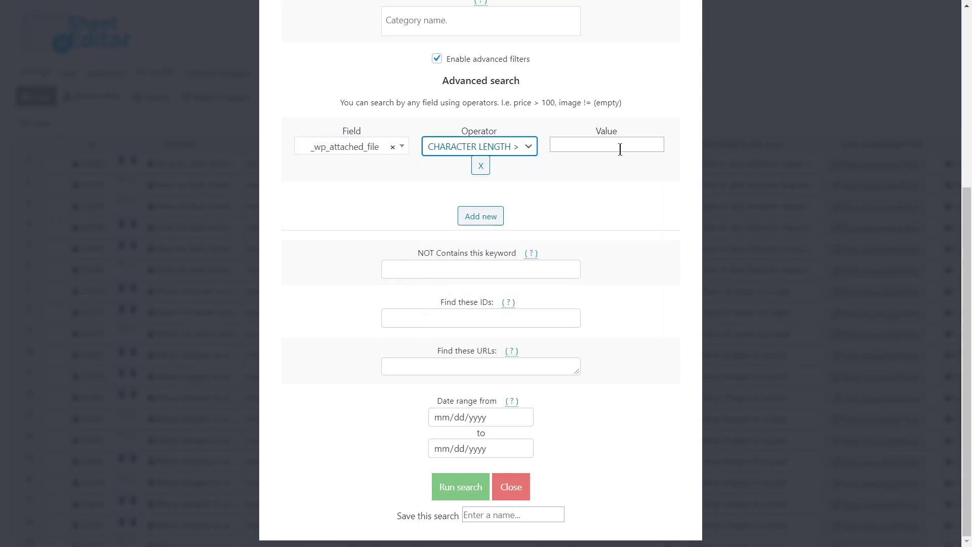
pyautogui.write('50')
# Add Format CONTAINS image, run the long file name search, and select the File name column
pyautogui.click(481, 215)
pyautogui.click(363, 213)
pyautogui.write('imagform')
pyautogui.press('Return')
pyautogui.click(515, 214)
pyautogui.click(466, 329)
pyautogui.click(573, 214)
pyautogui.write('image')
pyautogui.click(456, 485)
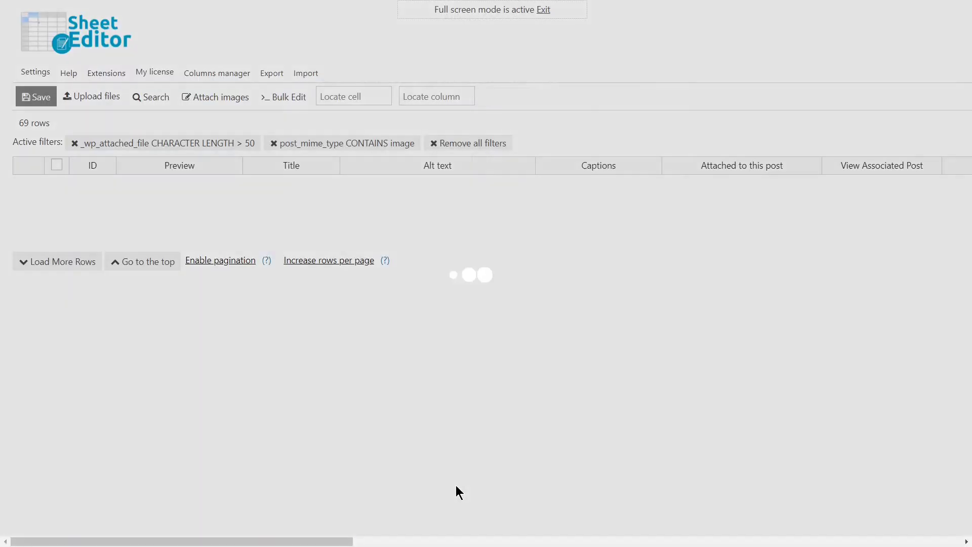
pyautogui.moveTo(182, 541); pyautogui.dragTo(791, 541)
pyautogui.click(923, 162)
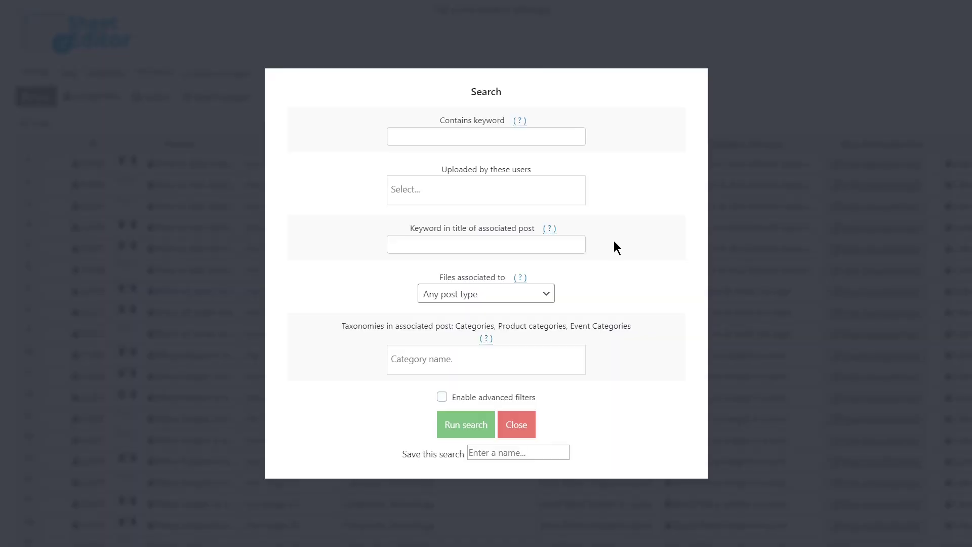
# Search files associated to Products with Format = image, leaving 8 rows
pyautogui.click(486, 291)
pyautogui.click(471, 211)
pyautogui.click(446, 401)
pyautogui.click(393, 357)
pyautogui.scroll(-4, 525, 305)
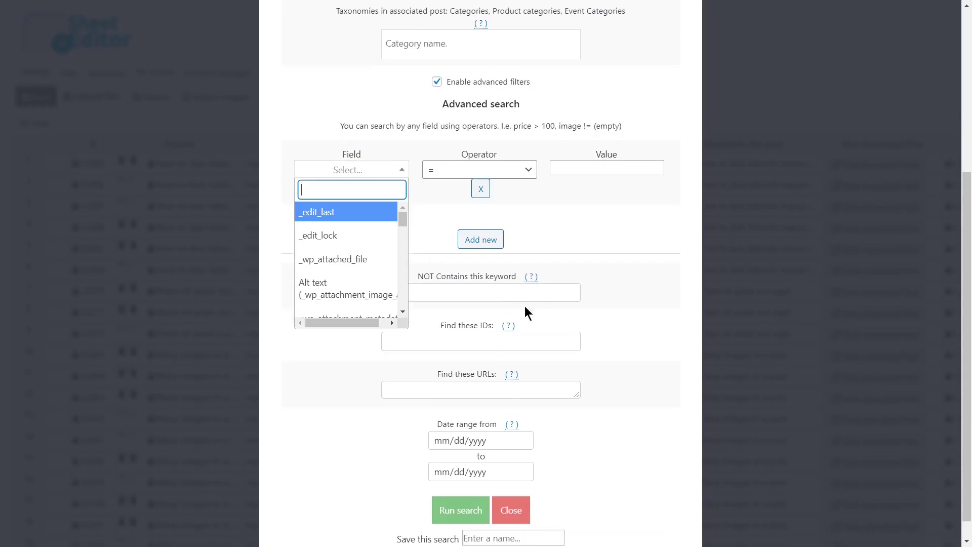
pyautogui.write('forma')
pyautogui.press('Return')
pyautogui.scroll(3, 629, 289)
pyautogui.click(629, 292)
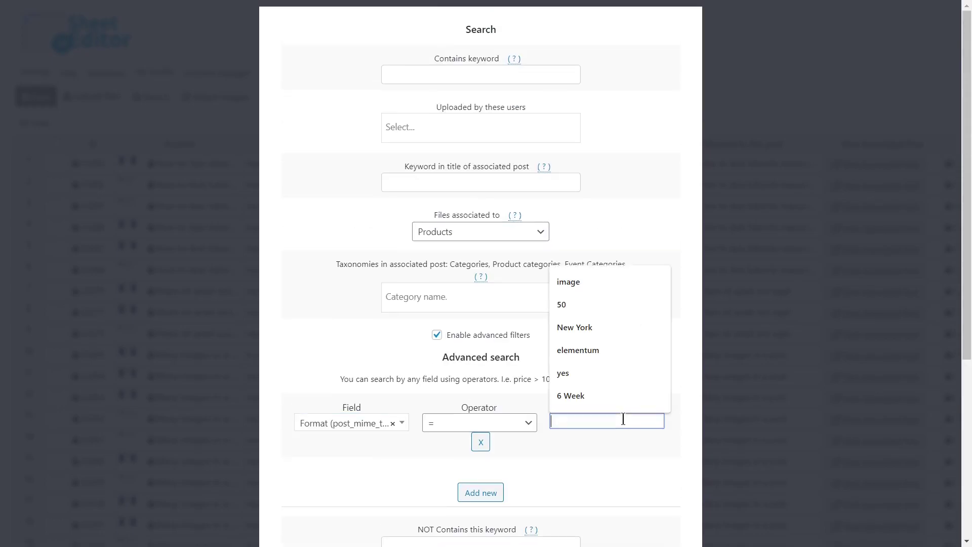
pyautogui.write('image')
pyautogui.press('Return')
pyautogui.scroll(-3, 643, 376)
pyautogui.click(479, 491)
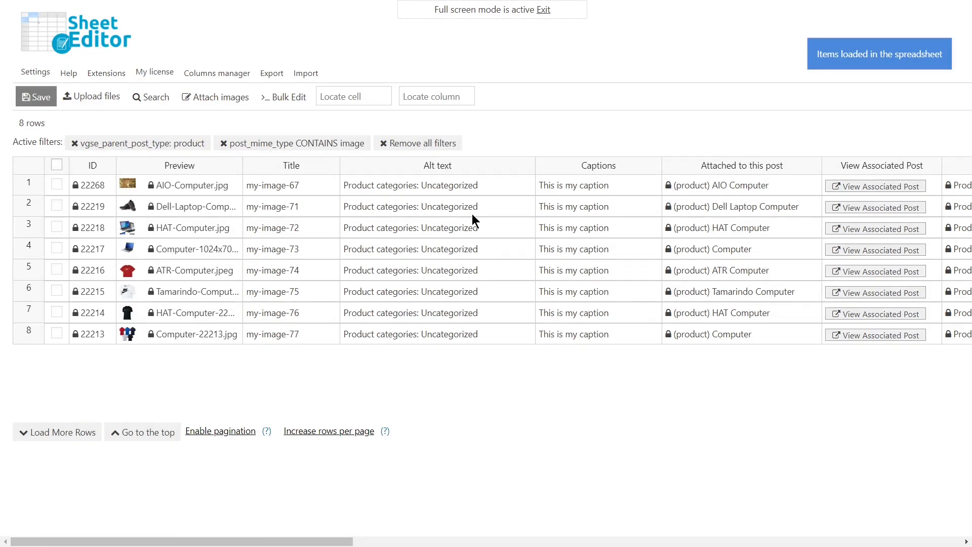
# Search for Attached to this post equals an empty value to list the 9 unattached files
pyautogui.write('att')
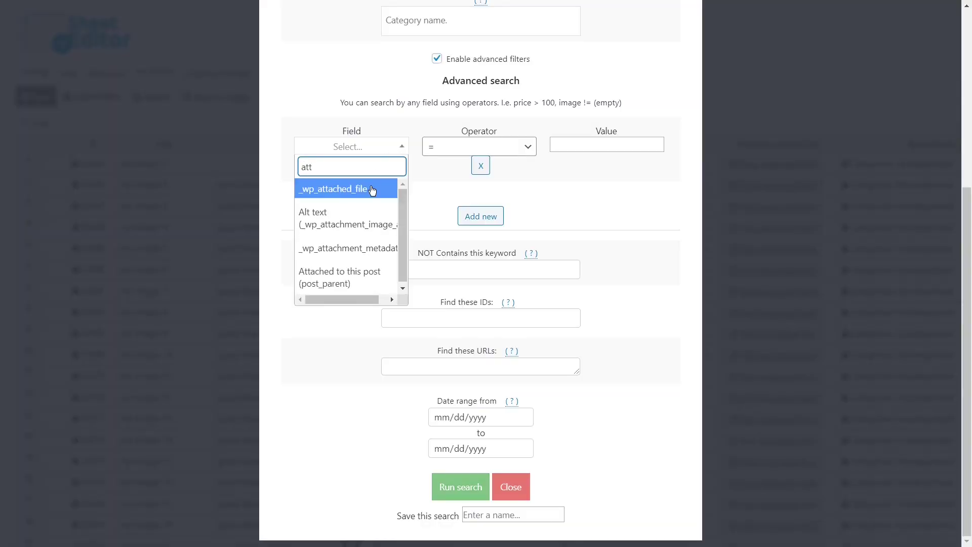
pyautogui.click(373, 274)
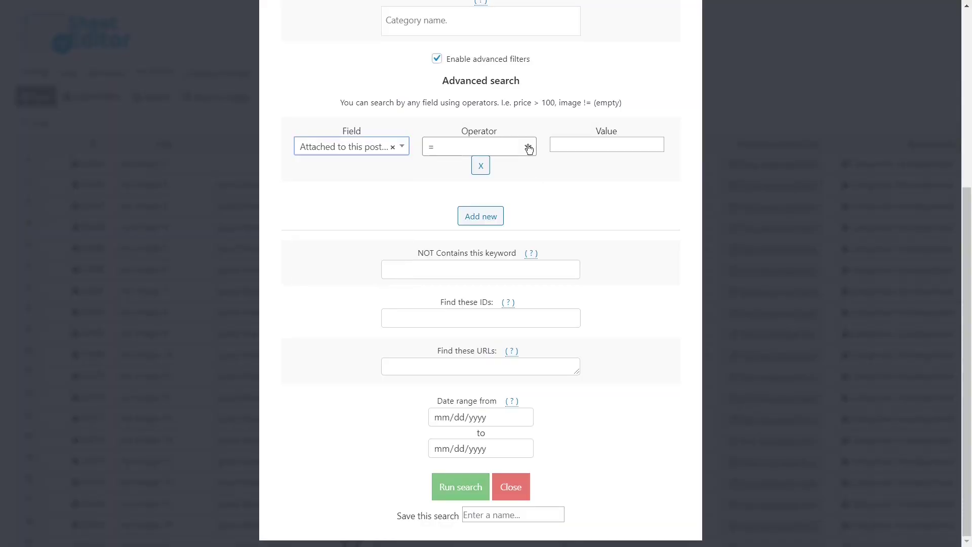
pyautogui.click(523, 148)
pyautogui.click(485, 164)
pyautogui.click(560, 144)
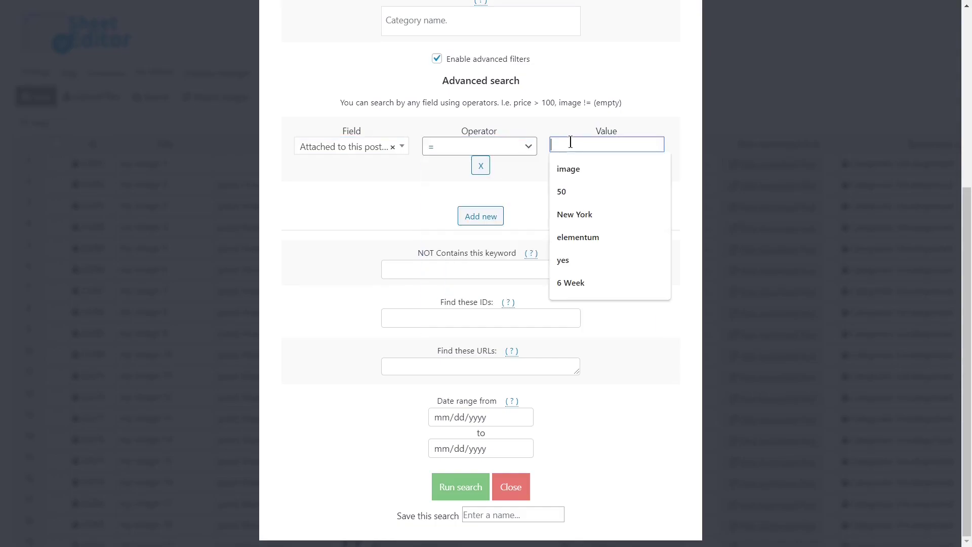
pyautogui.click(655, 129)
pyautogui.click(464, 489)
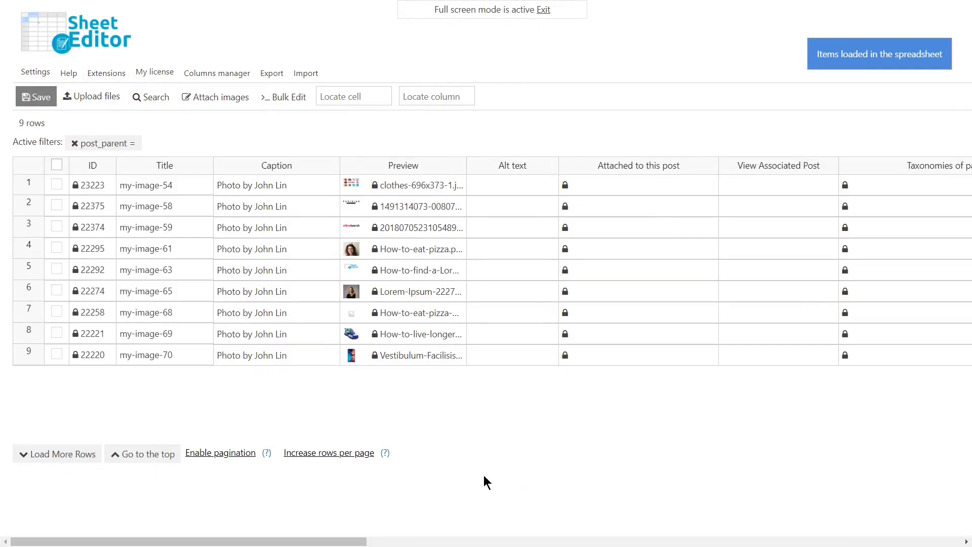
pyautogui.click(694, 167)
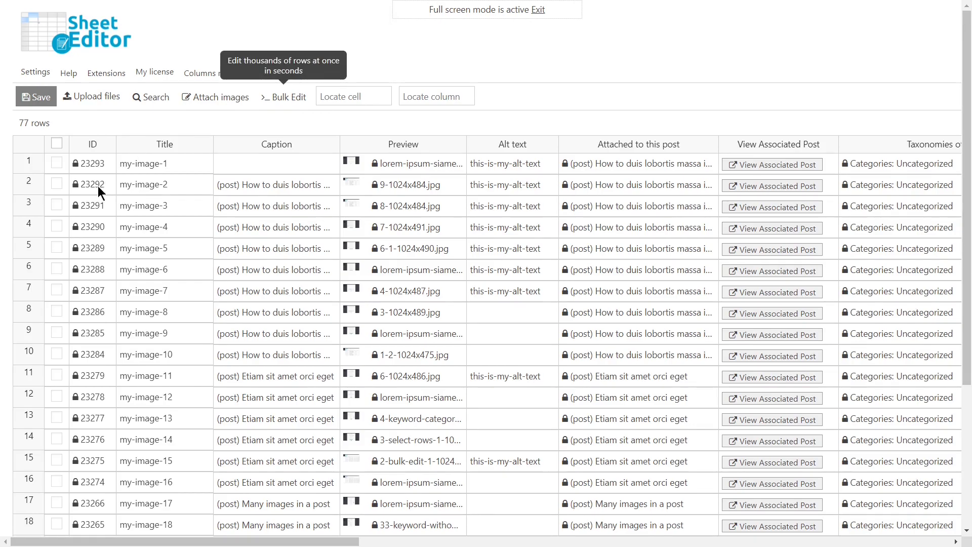
# Bulk edit all rows' Alt text to copy from the Attached to this post column
pyautogui.click(281, 100)
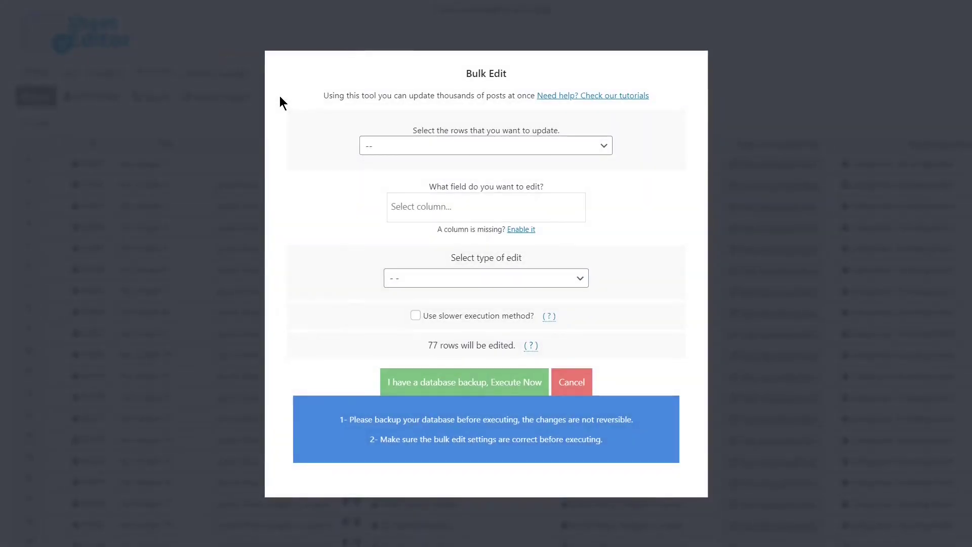
pyautogui.click(454, 151)
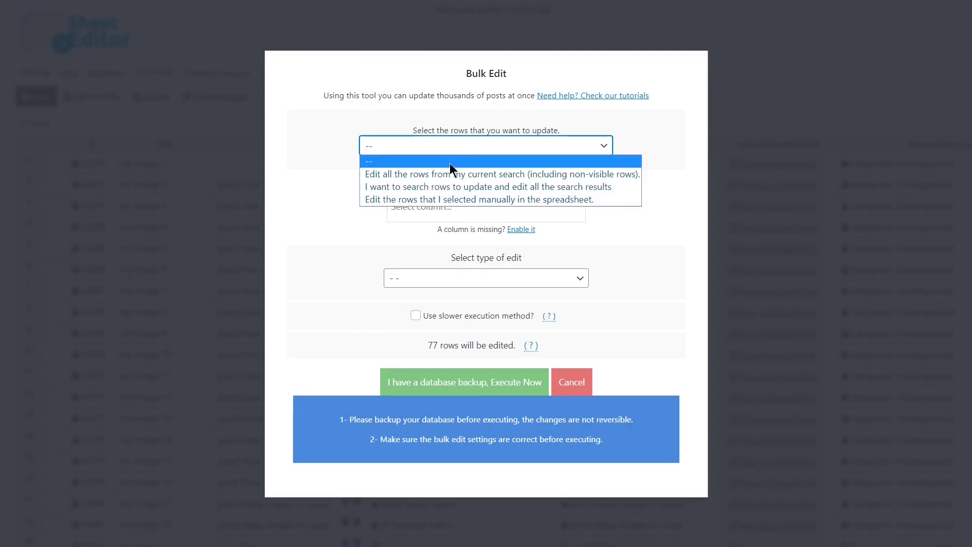
pyautogui.click(449, 164)
pyautogui.click(441, 217)
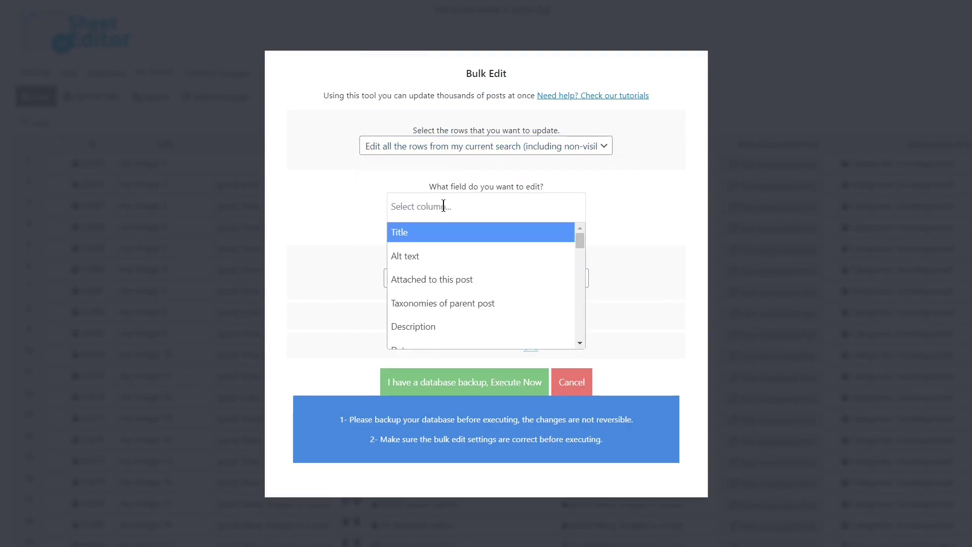
pyautogui.write('alt')
pyautogui.click(415, 230)
pyautogui.click(470, 279)
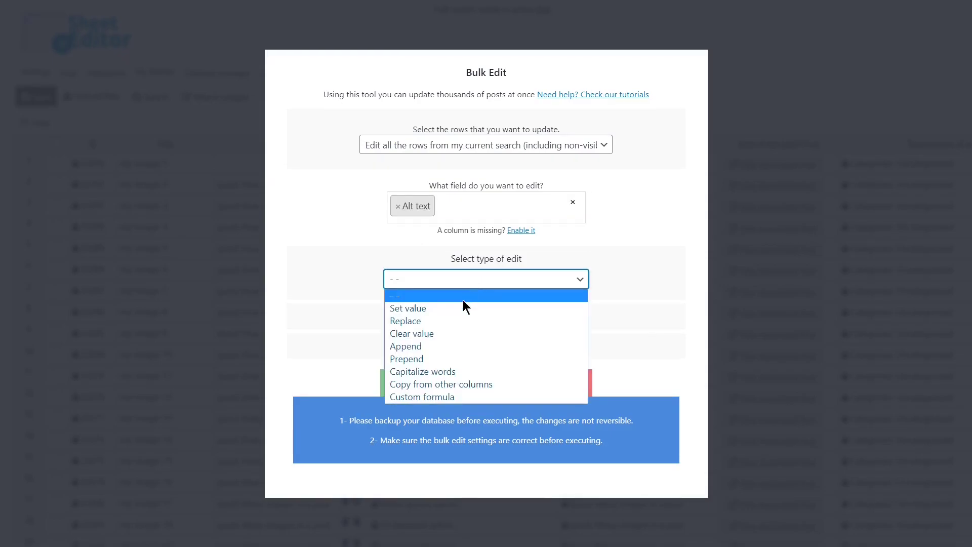
pyautogui.click(458, 378)
pyautogui.click(476, 293)
pyautogui.write('atta')
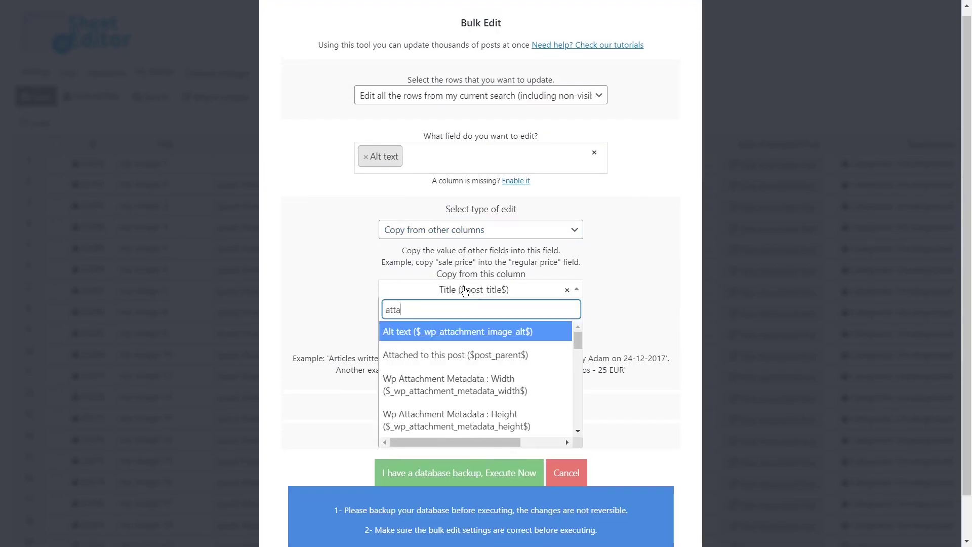
pyautogui.write('ched')
pyautogui.click(484, 328)
pyautogui.click(459, 473)
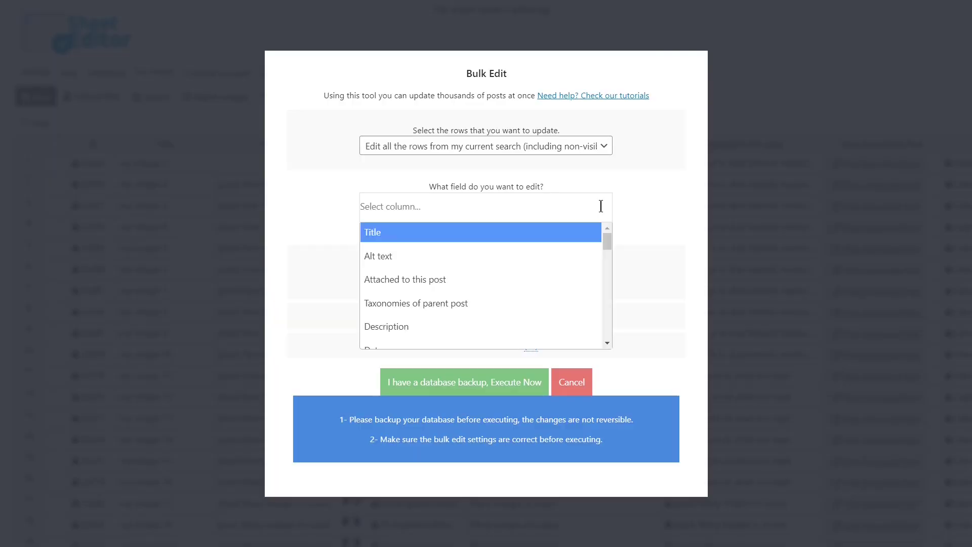
# Bulk edit File name to copy from Attached to this post as well
pyautogui.write('file')
pyautogui.click(460, 304)
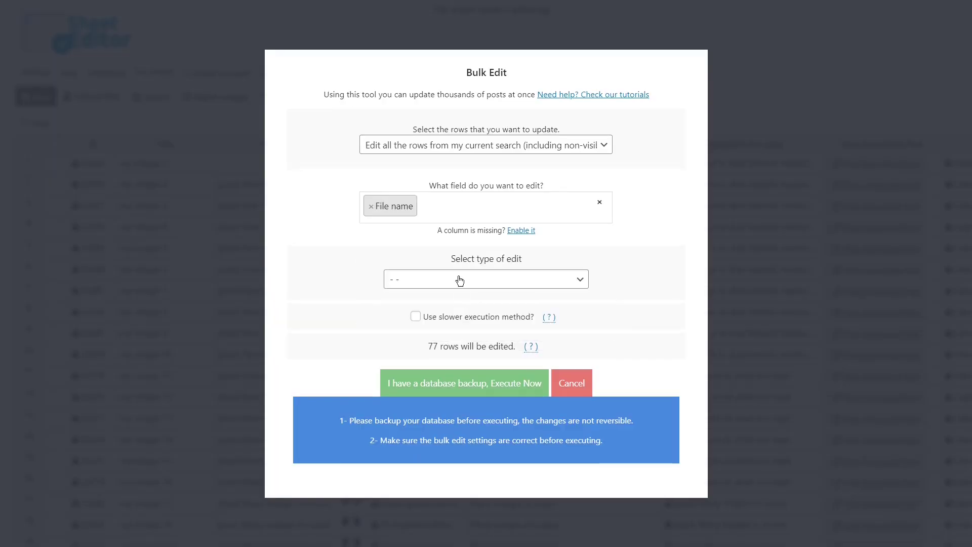
pyautogui.click(458, 279)
pyautogui.click(472, 385)
pyautogui.click(479, 296)
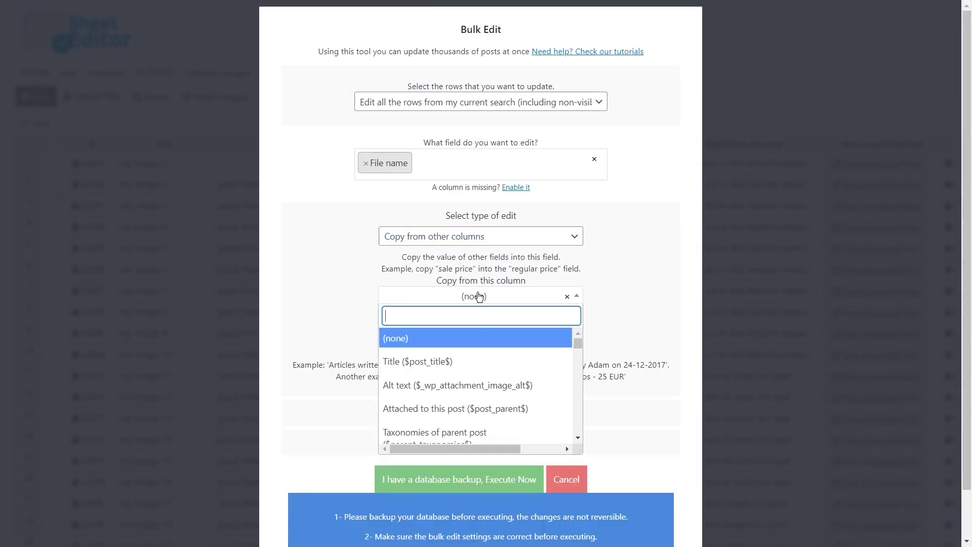
pyautogui.click(455, 409)
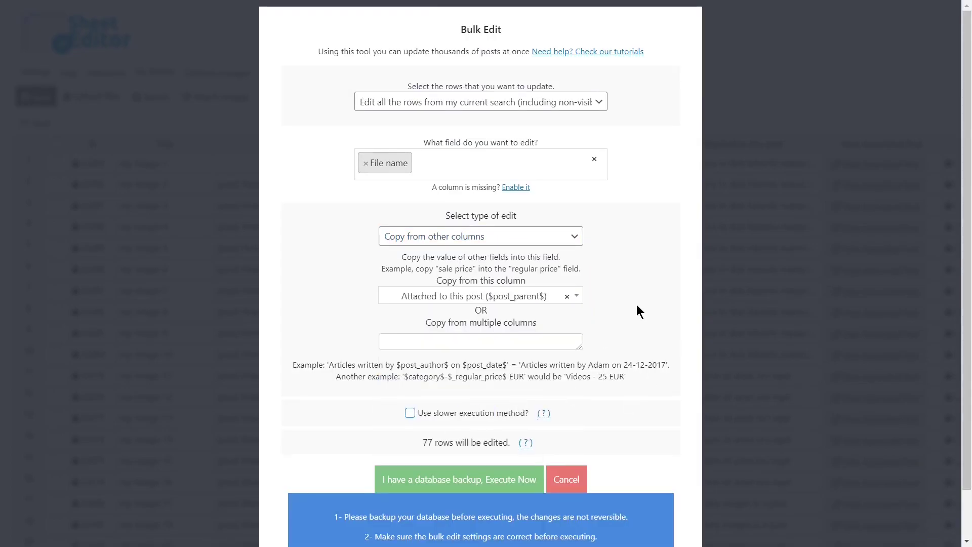
pyautogui.click(483, 481)
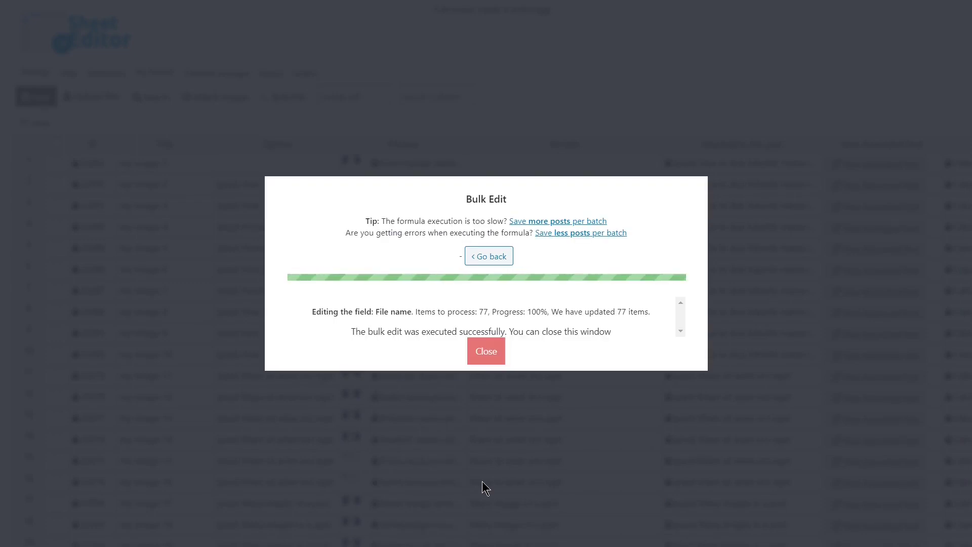
pyautogui.click(484, 349)
pyautogui.moveTo(328, 540); pyautogui.dragTo(680, 542)
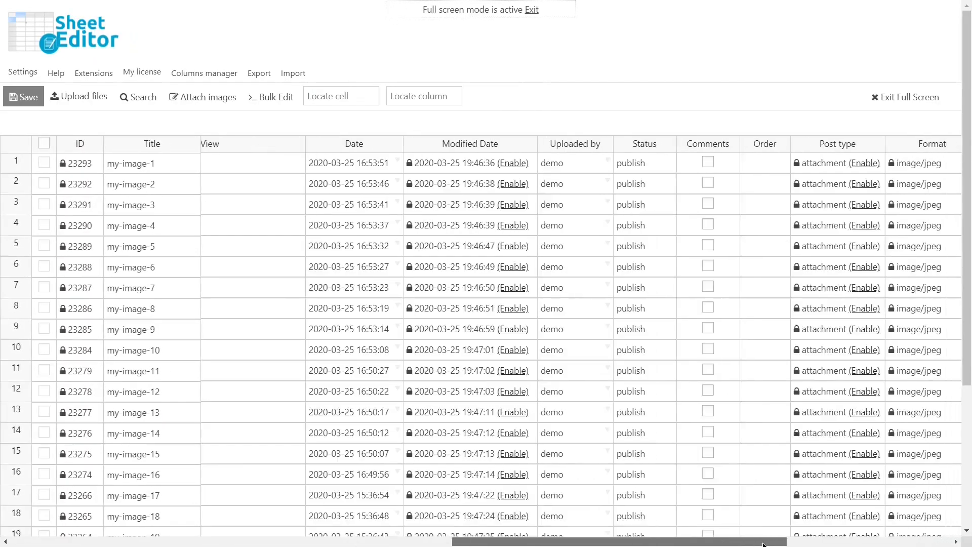
# Limit the bulk edit to rows found by a new search for files associated with Products
pyautogui.moveTo(764, 545); pyautogui.dragTo(932, 545)
pyautogui.click(911, 143)
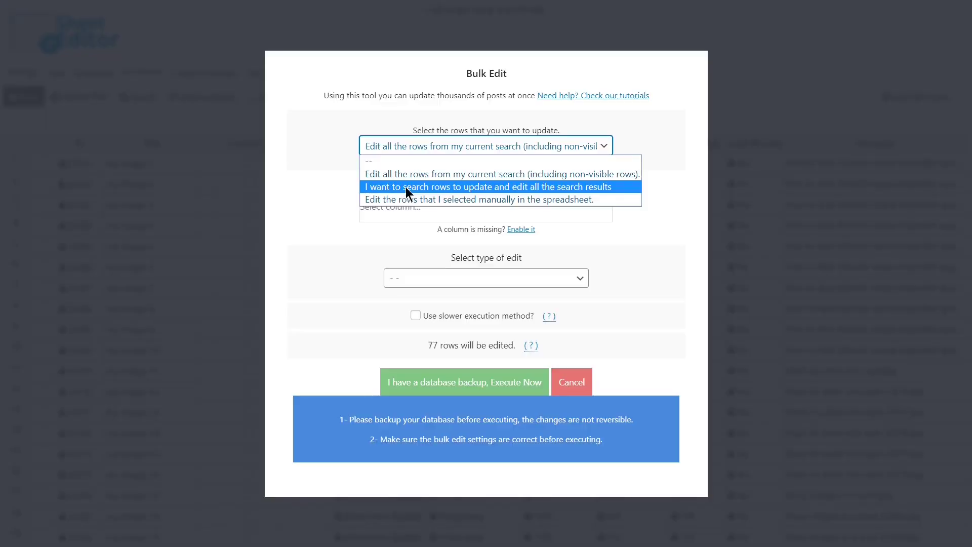
pyautogui.click(406, 188)
pyautogui.click(458, 295)
pyautogui.click(464, 218)
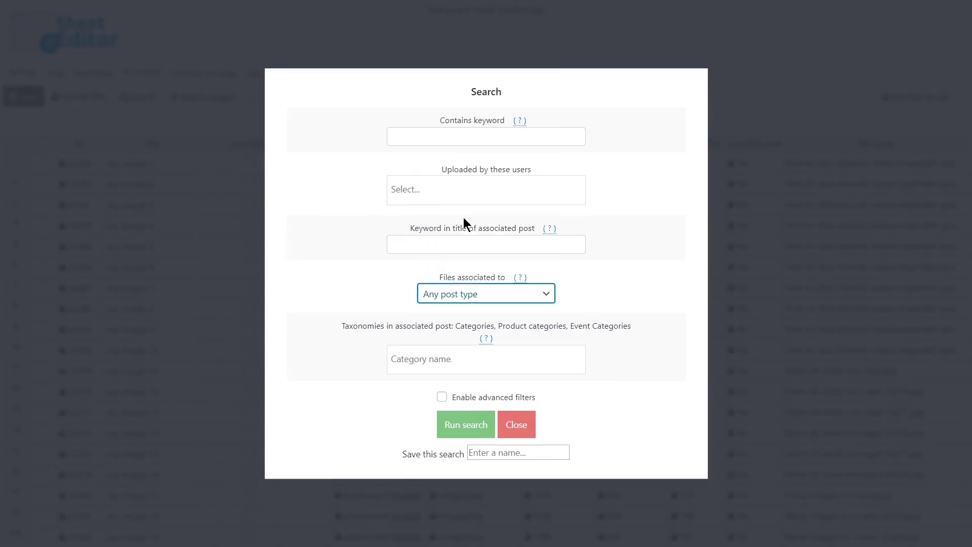
pyautogui.click(461, 425)
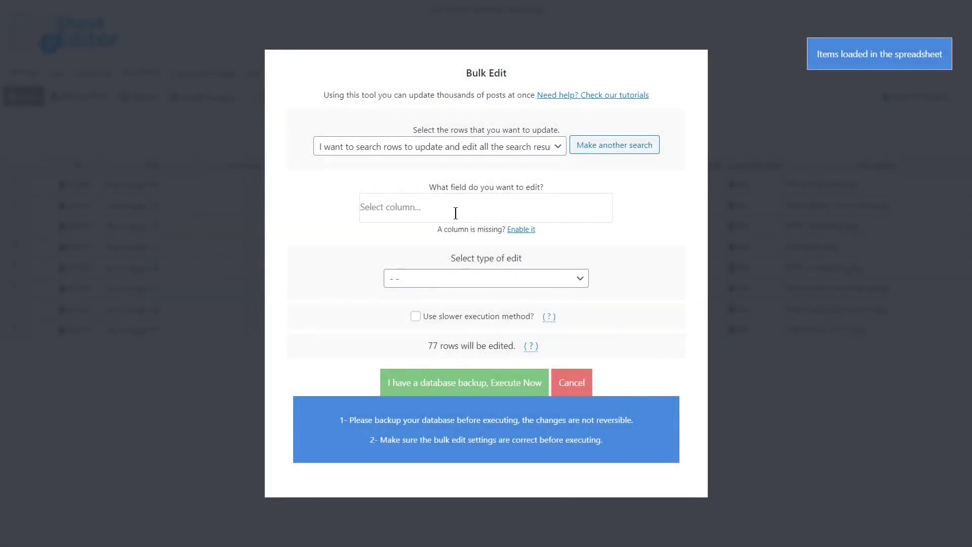
# Set the Caption of those eight images to 'This is my caption'
pyautogui.click(456, 213)
pyautogui.click(396, 229)
pyautogui.click(441, 278)
pyautogui.click(444, 304)
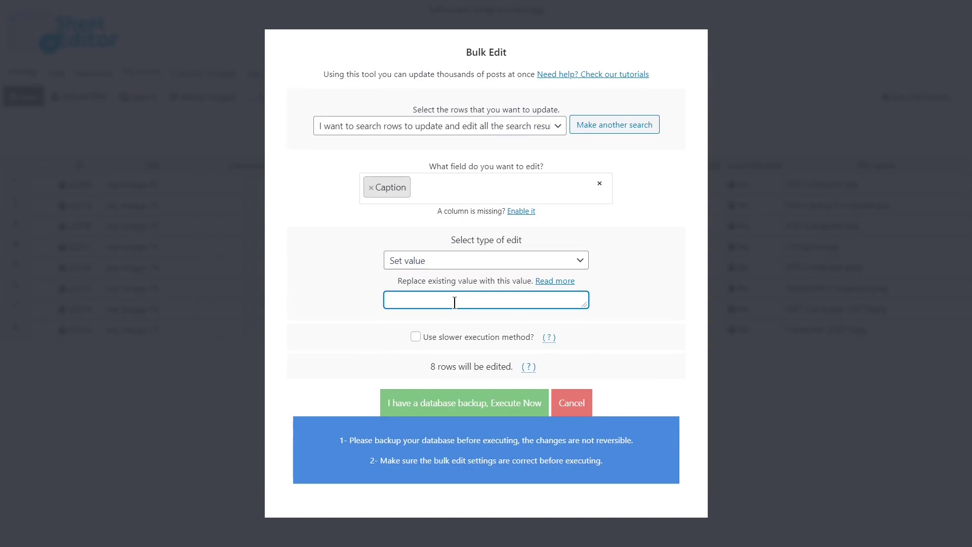
pyautogui.write('This is my caption')
pyautogui.click(476, 403)
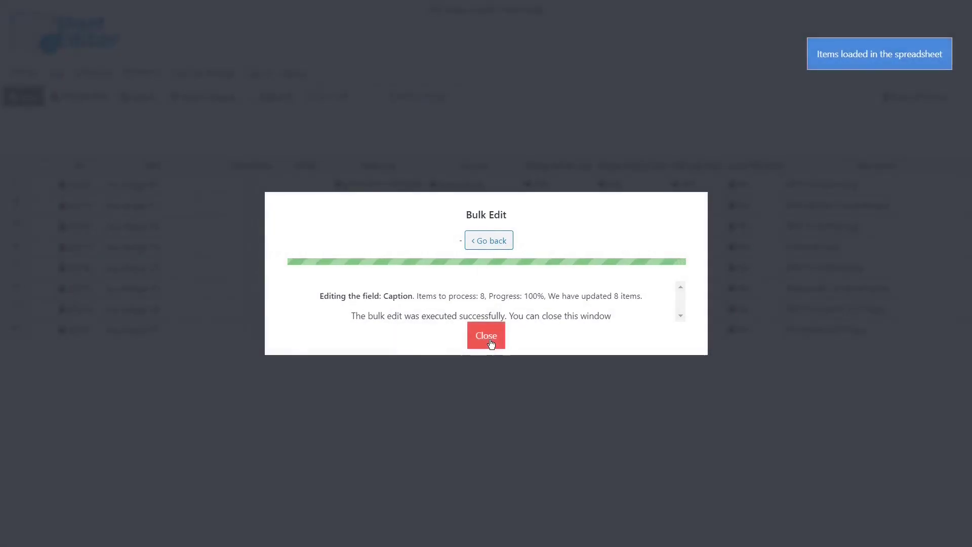
pyautogui.click(491, 344)
pyautogui.click(291, 185)
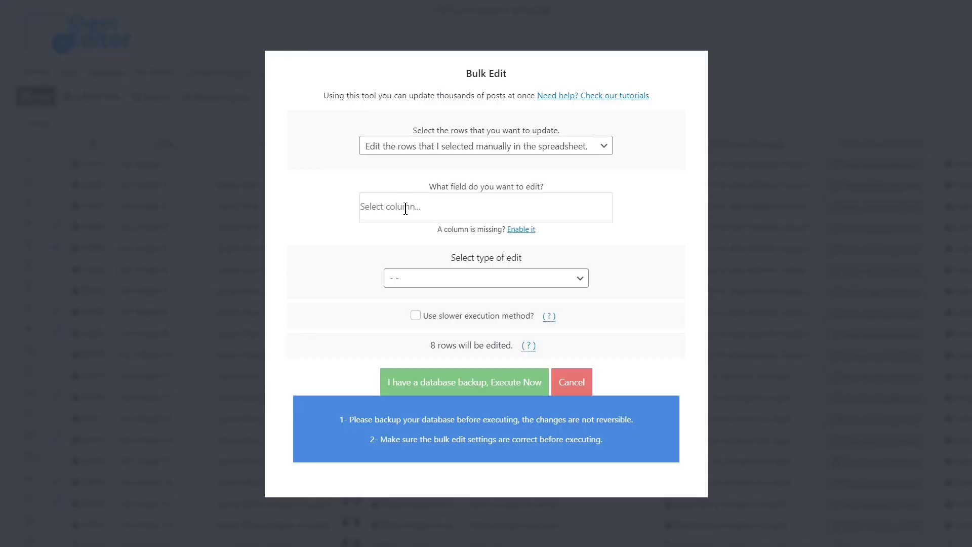
# Bulk edit Status on eight rows, setting it to Delete completely
pyautogui.click(405, 207)
pyautogui.write('sta')
pyautogui.click(400, 231)
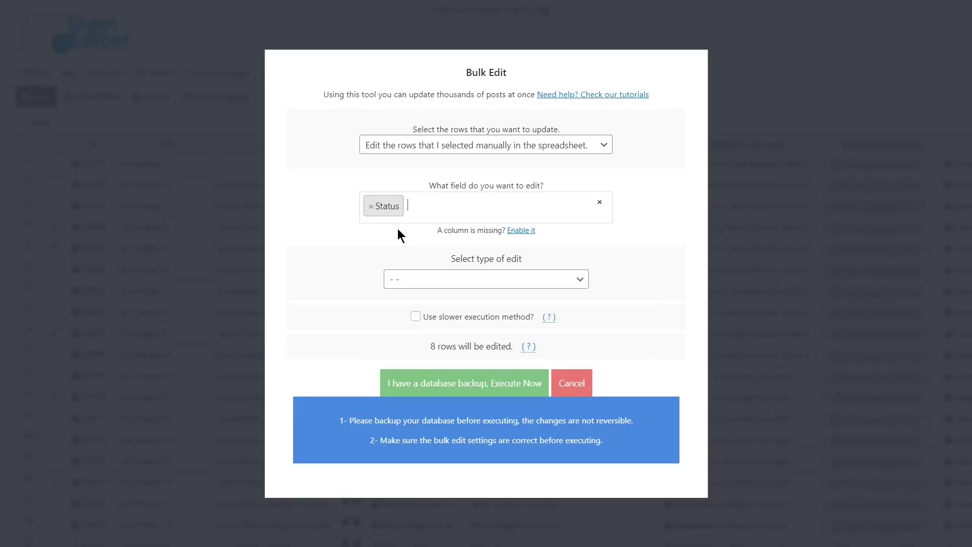
pyautogui.click(434, 279)
pyautogui.click(428, 311)
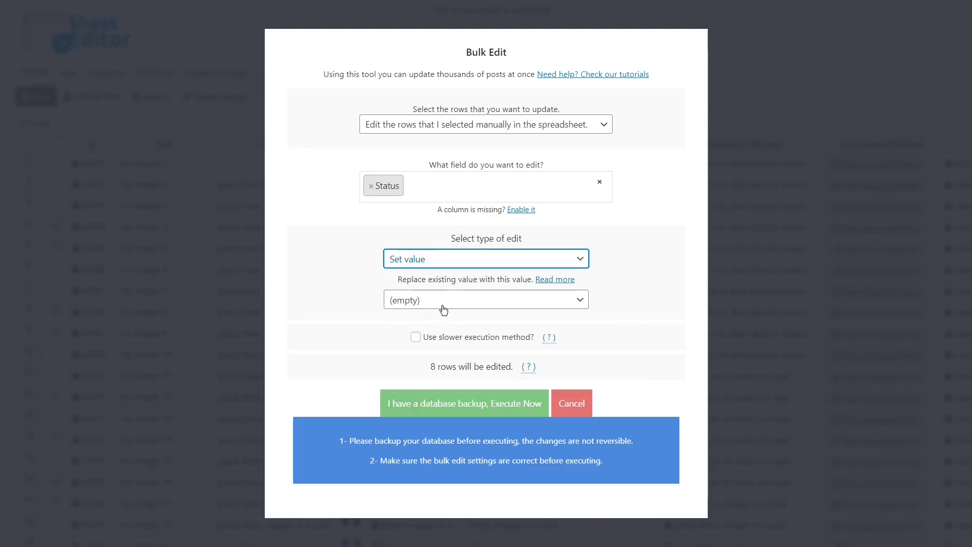
pyautogui.click(444, 310)
pyautogui.click(444, 337)
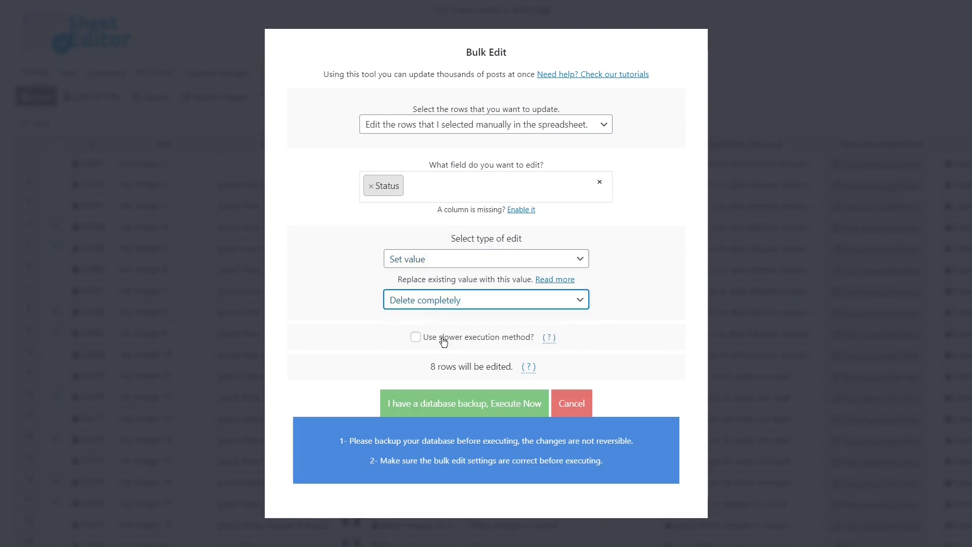
pyautogui.click(495, 410)
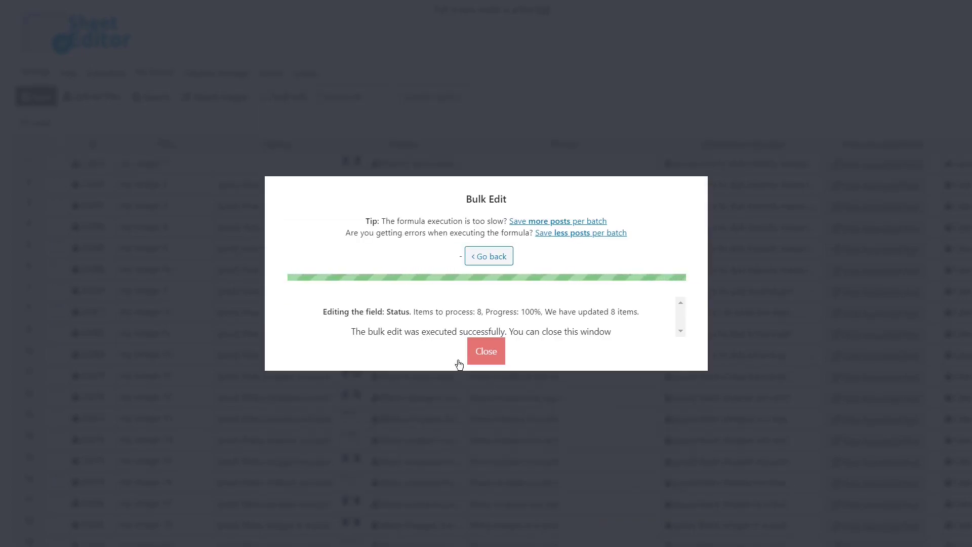
pyautogui.click(482, 353)
# Bulk edit Alt text by copying from the Taxonomies of parent post column
pyautogui.click(413, 230)
pyautogui.click(438, 279)
pyautogui.click(441, 384)
pyautogui.click(475, 295)
pyautogui.write('tax')
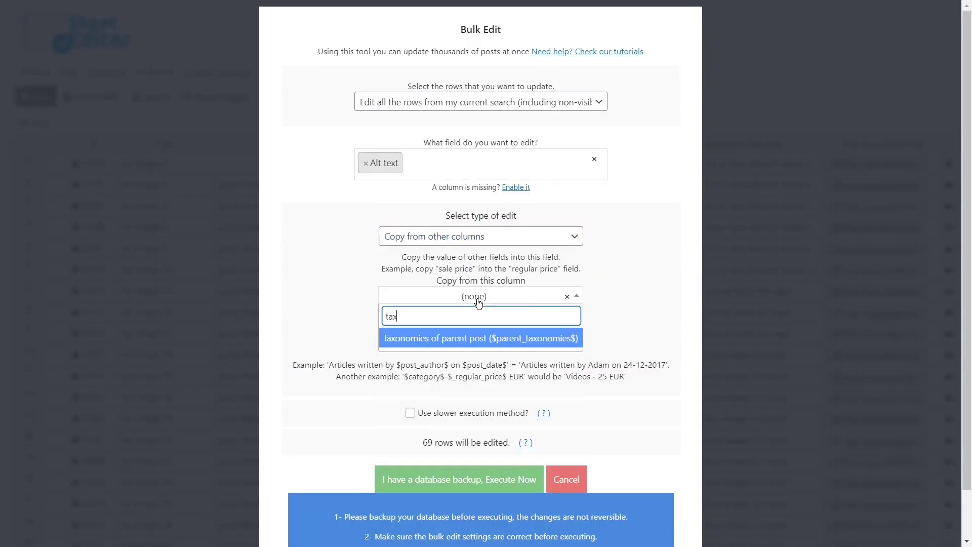
pyautogui.click(494, 338)
pyautogui.click(435, 479)
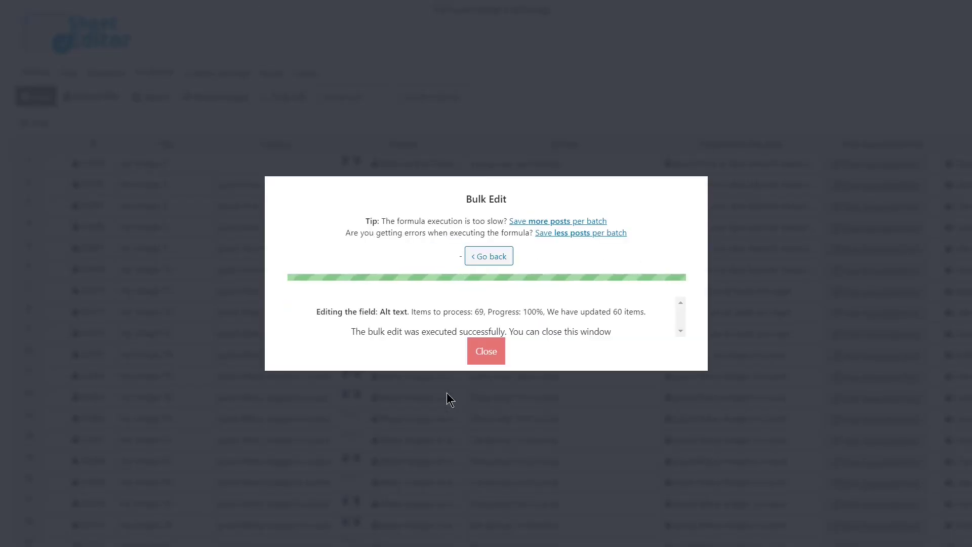
pyautogui.click(487, 351)
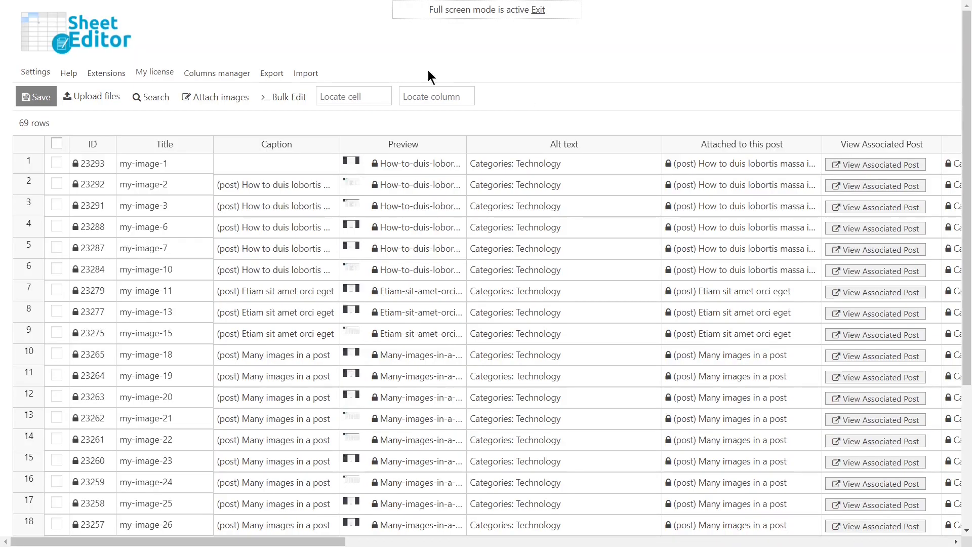
# Export all 69 rows with every column as CSV for Microsoft Excel (Office 365)
pyautogui.click(266, 72)
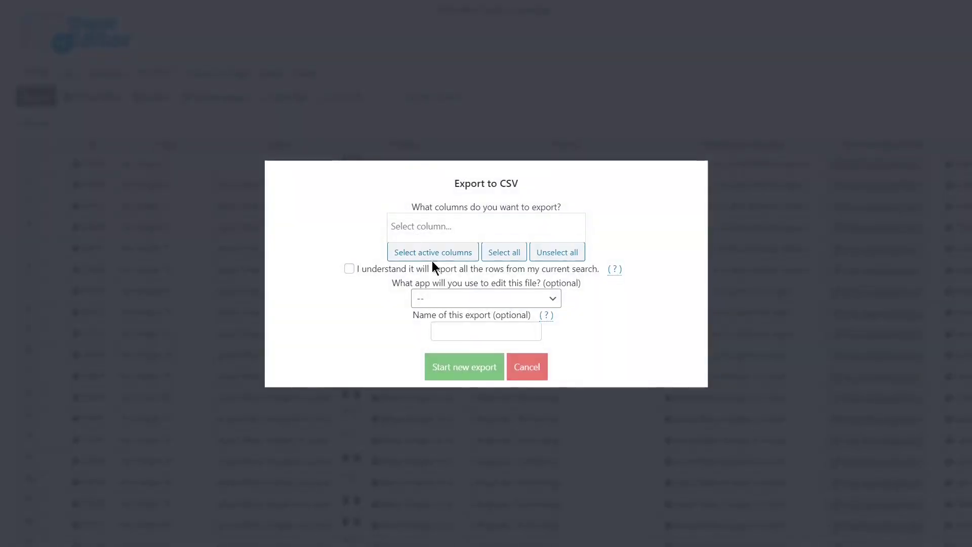
pyautogui.click(490, 251)
pyautogui.scroll(-2, 418, 287)
pyautogui.scroll(-2, 419, 289)
pyautogui.click(343, 422)
pyautogui.click(430, 452)
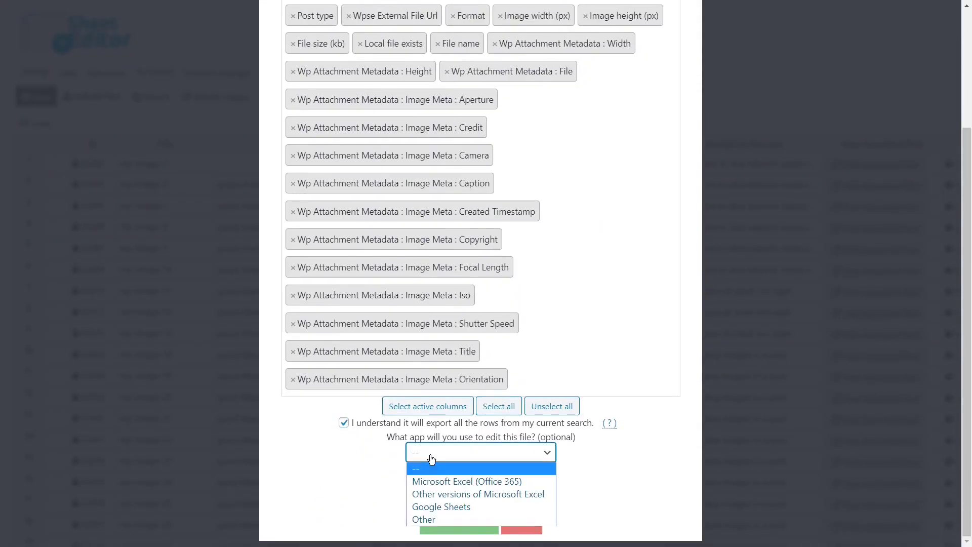
pyautogui.click(438, 477)
pyautogui.click(450, 519)
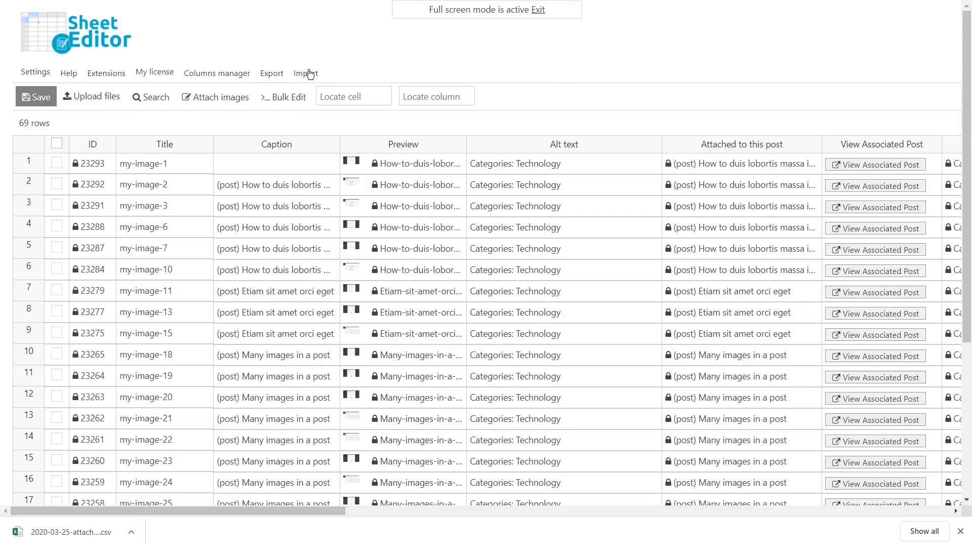
# Load the downloaded CSV file from the computer into the import
pyautogui.click(310, 74)
pyautogui.click(428, 241)
pyautogui.click(428, 269)
pyautogui.moveTo(71, 532); pyautogui.dragTo(456, 238)
pyautogui.click(480, 264)
# Match rows by record_id to the WordPress ID and import all 69 items
pyautogui.click(373, 276)
pyautogui.click(362, 342)
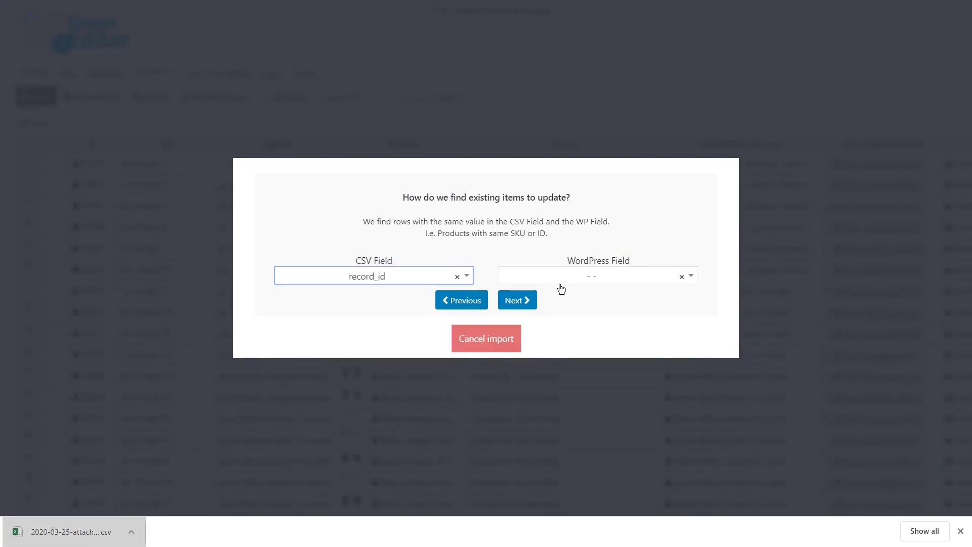
pyautogui.click(562, 276)
pyautogui.click(557, 311)
pyautogui.click(527, 303)
pyautogui.click(452, 383)
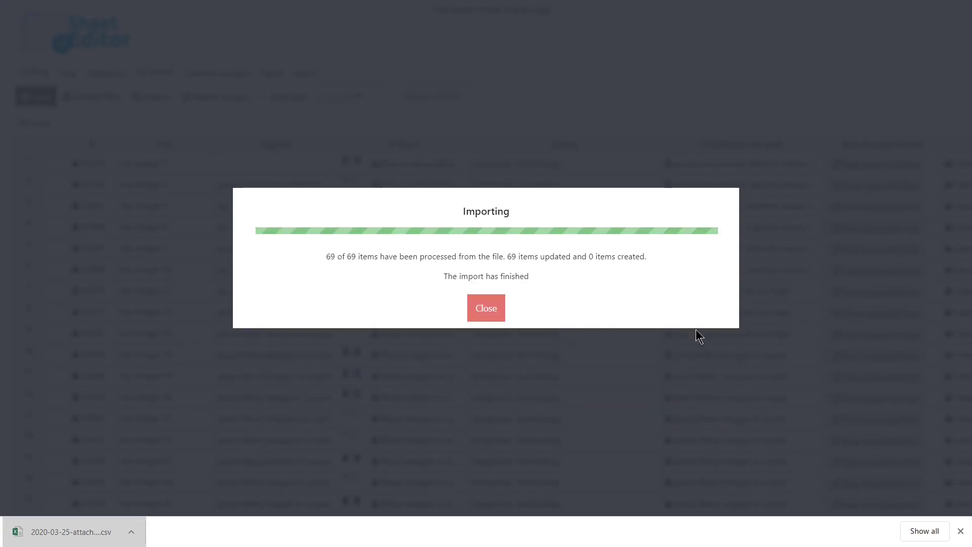
pyautogui.click(484, 309)
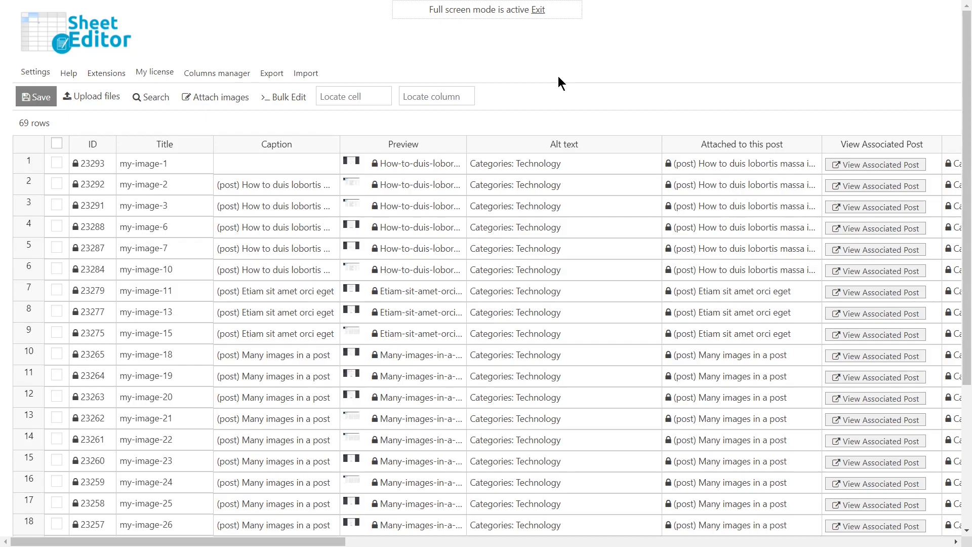
# Apply the saved search 'Images - Products' to the sheet
pyautogui.click(150, 96)
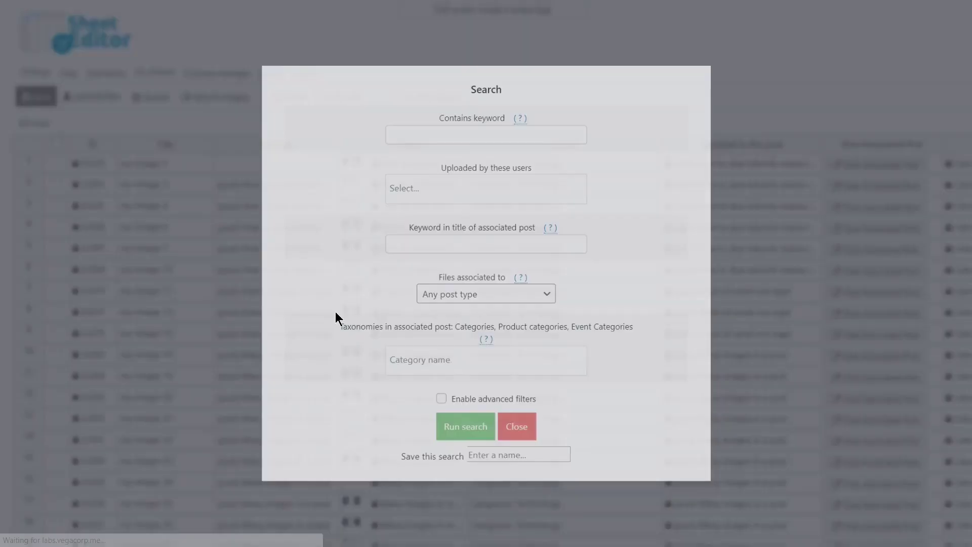
pyautogui.click(478, 452)
pyautogui.click(501, 477)
pyautogui.click(472, 428)
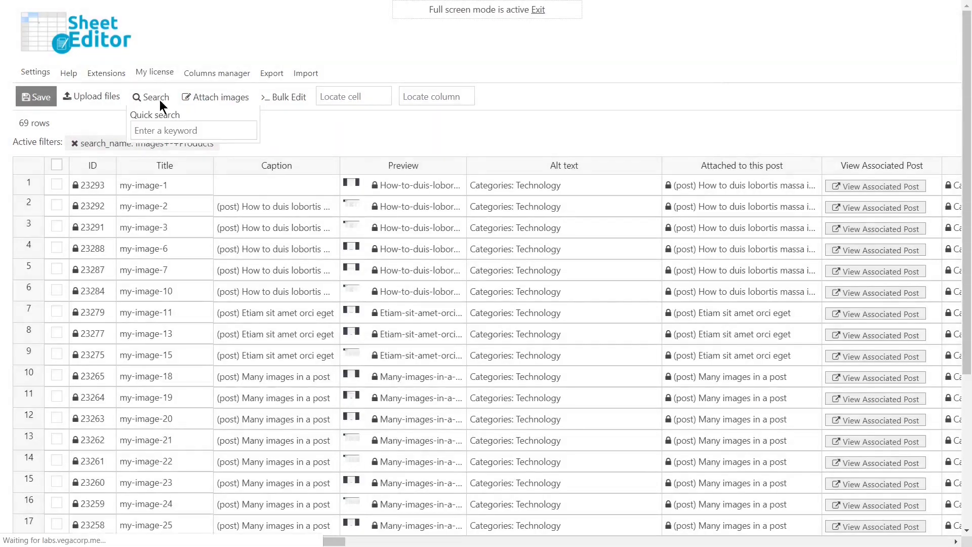
# Switch the saved search to 'Images - Posts' and reload the sheet
pyautogui.click(159, 97)
pyautogui.click(532, 453)
pyautogui.hotkey('ctrl', 'a')
pyautogui.press('BackSpace')
pyautogui.click(503, 497)
pyautogui.click(467, 428)
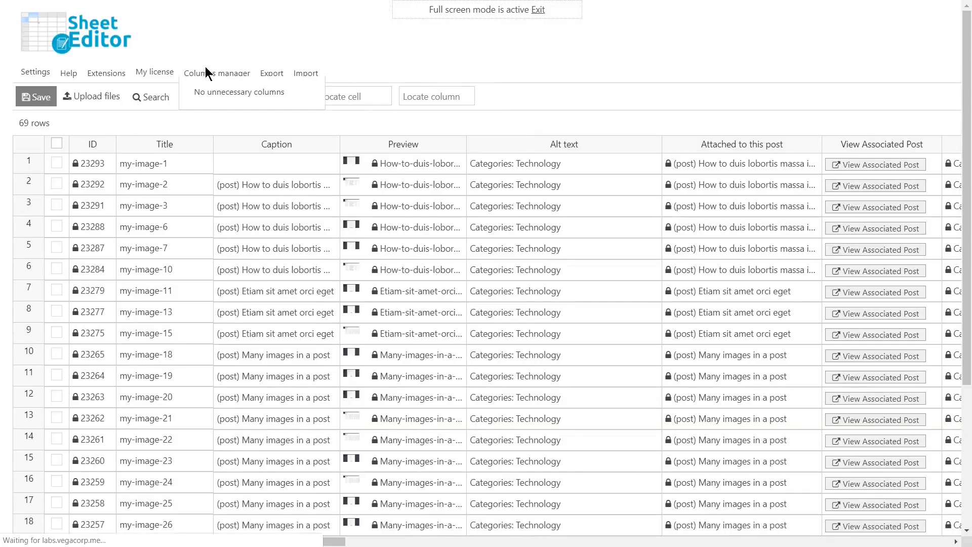
# Hide View Associated Post, delete Wpse External File Url, and move Alt text second
pyautogui.click(208, 73)
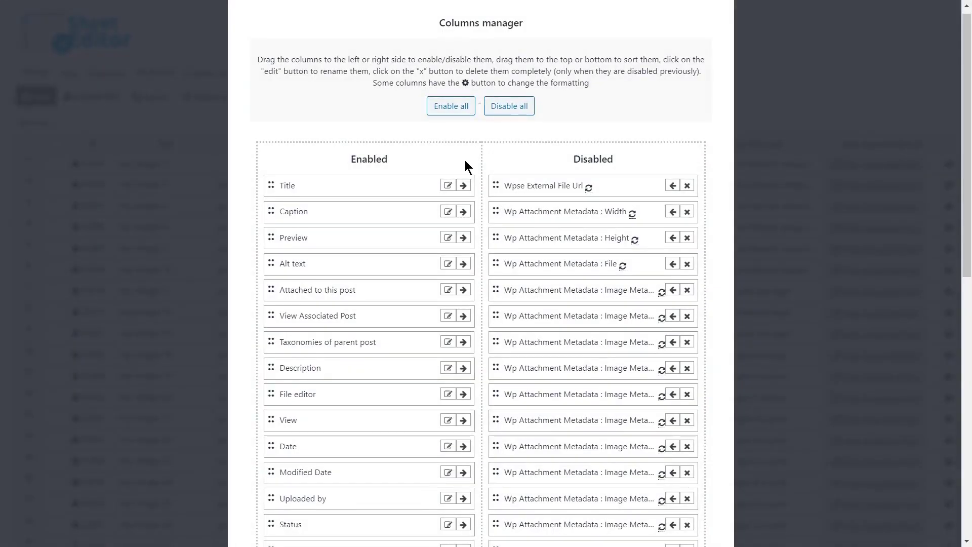
pyautogui.click(464, 318)
pyautogui.click(687, 186)
pyautogui.moveTo(314, 263); pyautogui.dragTo(321, 205)
# Rename the Caption column to 'Captions' and apply the new column layout
pyautogui.click(448, 237)
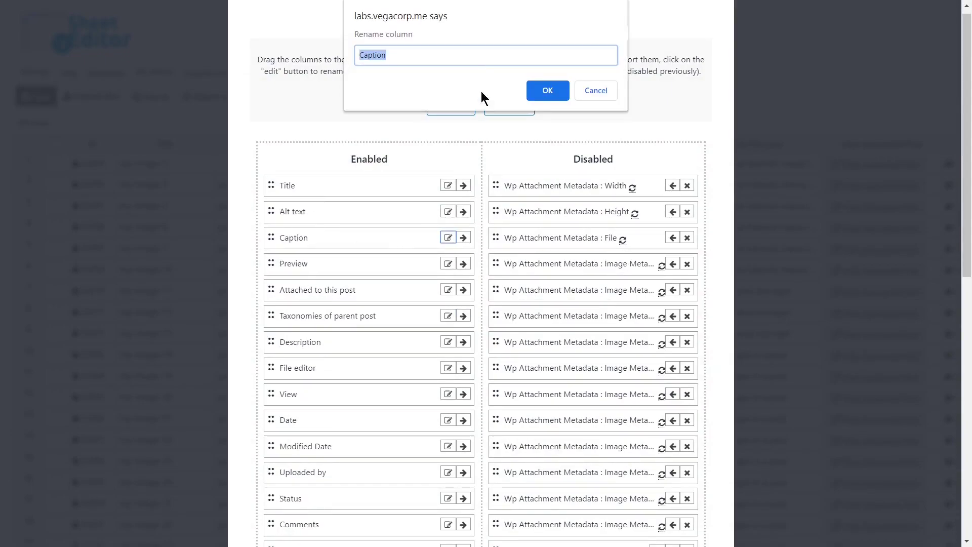
pyautogui.click(478, 57)
pyautogui.write('s')
pyautogui.press('Return')
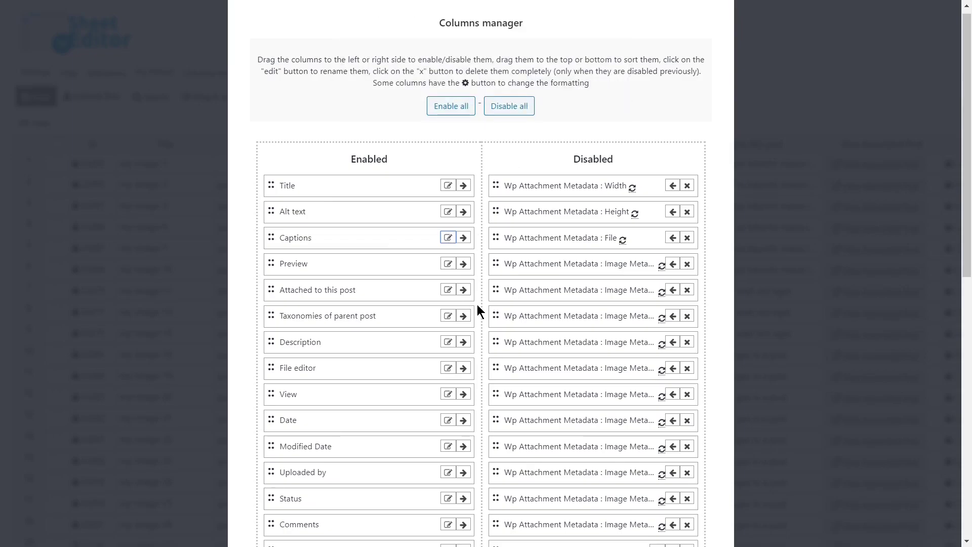
pyautogui.scroll(-5, 479, 304)
pyautogui.scroll(-6, 480, 301)
pyautogui.click(486, 494)
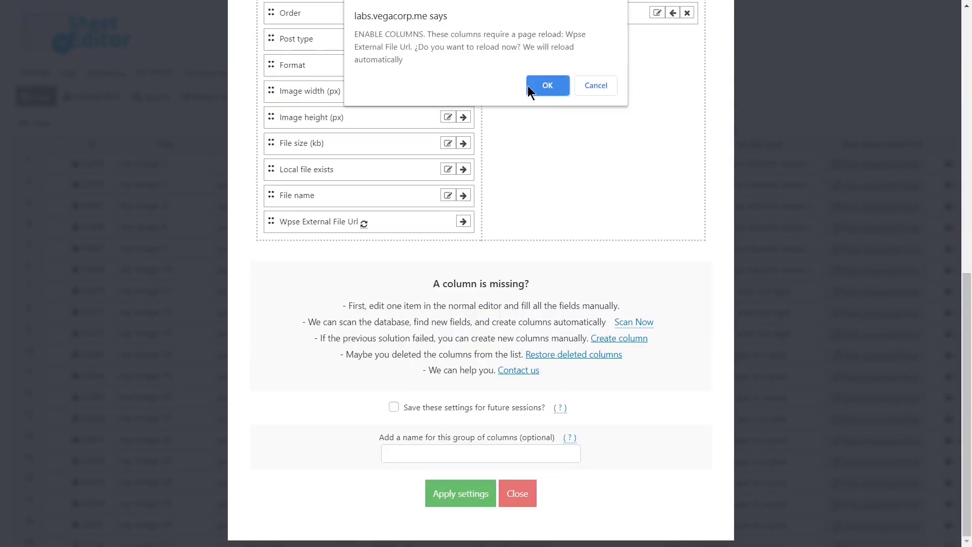
pyautogui.click(586, 86)
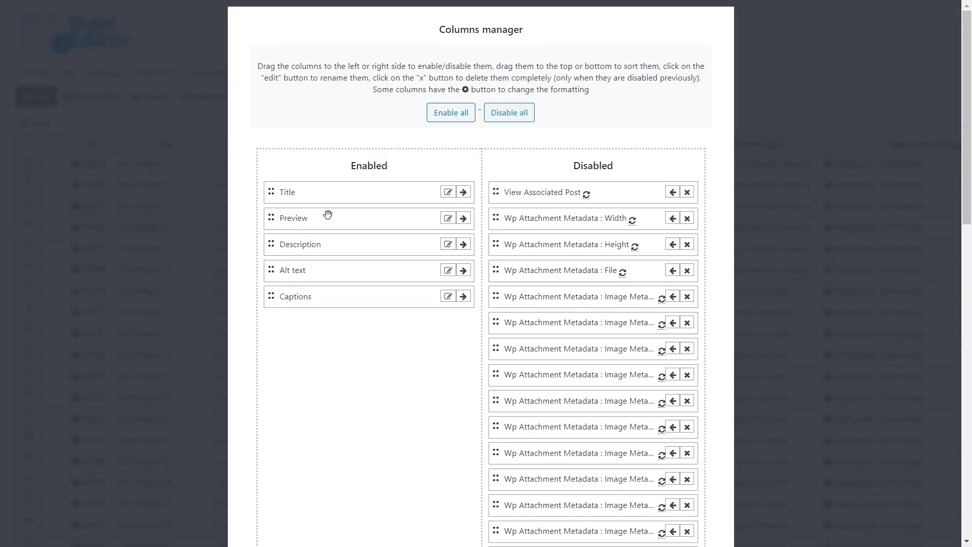
# Save and apply the column set 'SEO', then begin naming another set
pyautogui.scroll(-10, 329, 216)
pyautogui.click(448, 454)
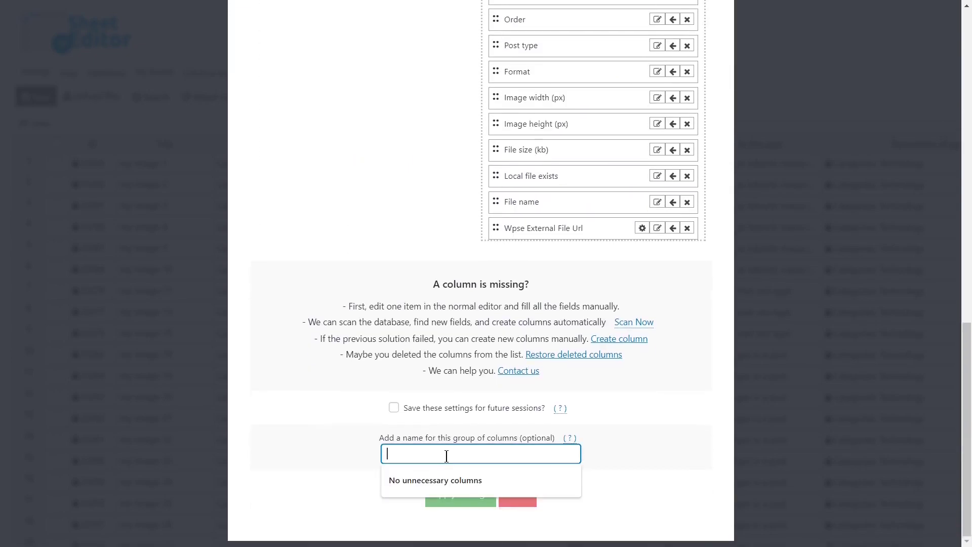
pyautogui.write('SEO')
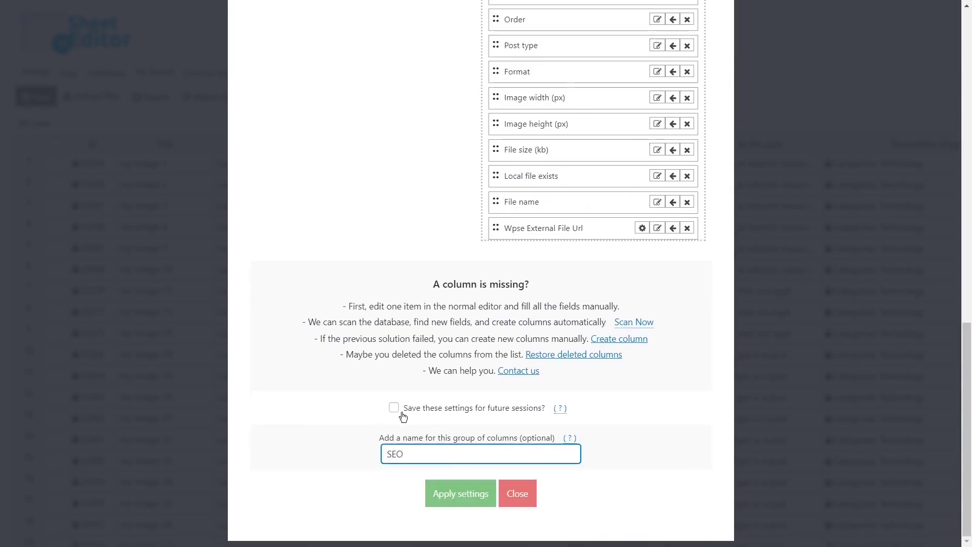
pyautogui.click(439, 498)
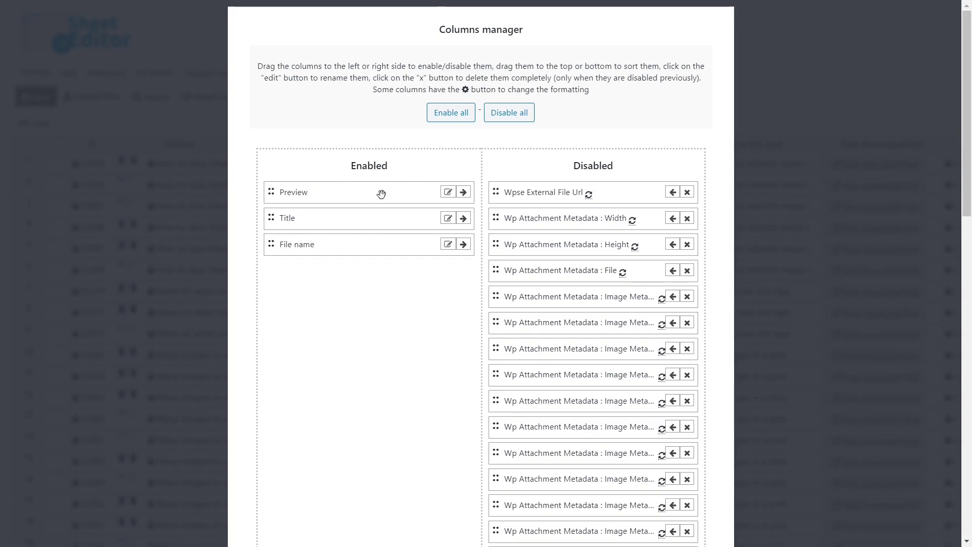
pyautogui.scroll(-15, 388, 208)
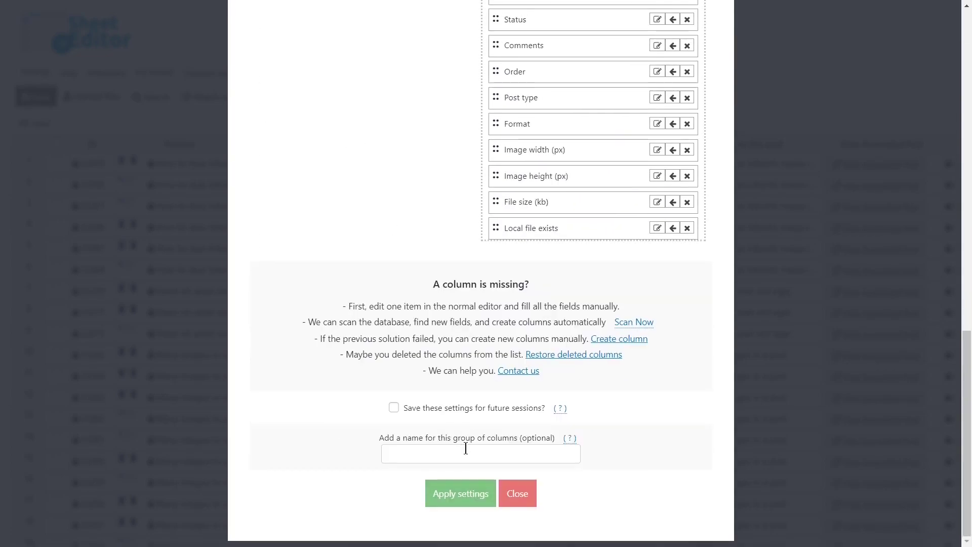
pyautogui.click(466, 452)
# Name the Preview, Title, File name column set 'Thumbnails' and apply it
pyautogui.write('Thumbnails')
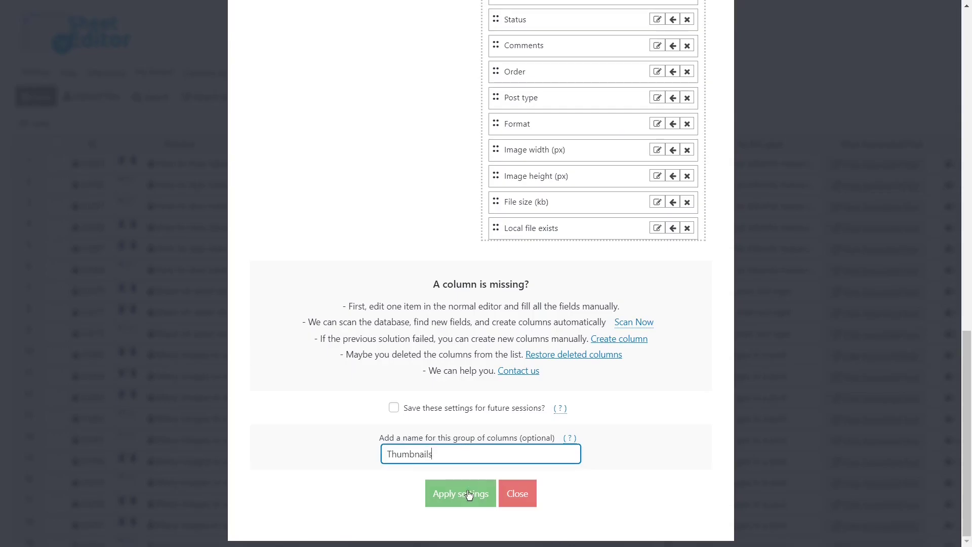
pyautogui.click(467, 494)
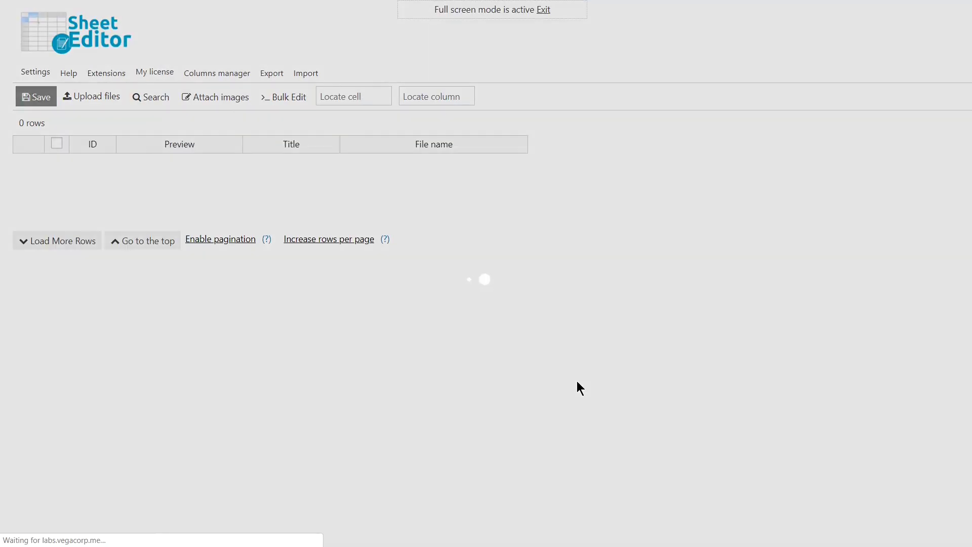